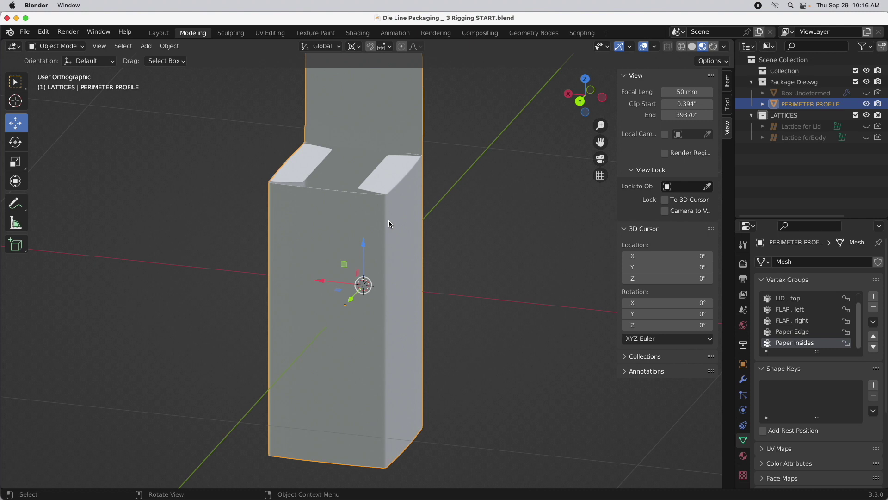
- From Back view, lift the box 4.1822 inches along Z so its base rests on the ground
click(580, 101)
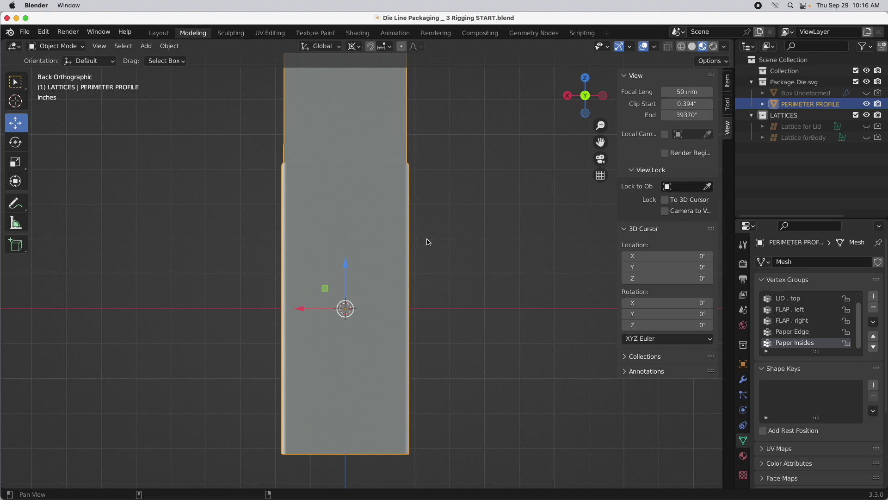
drag(380, 316, 410, 168)
scroll(457, 198, right, 5)
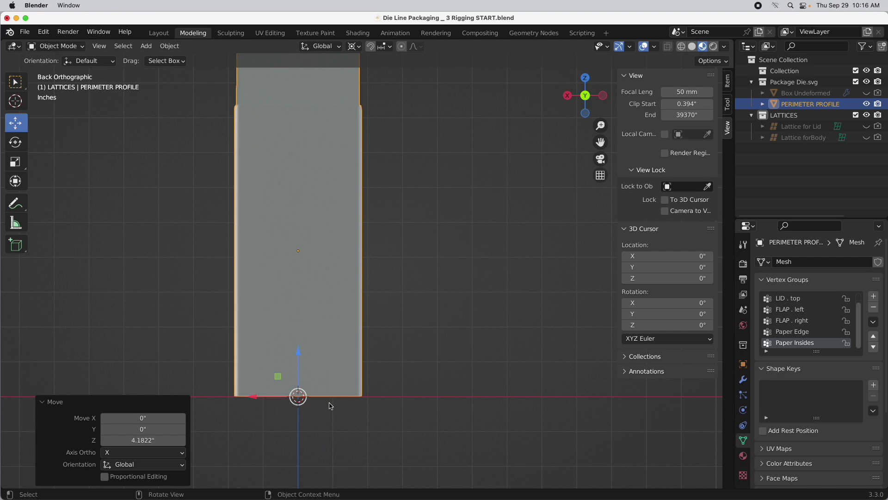
middle_drag(404, 392, 367, 367)
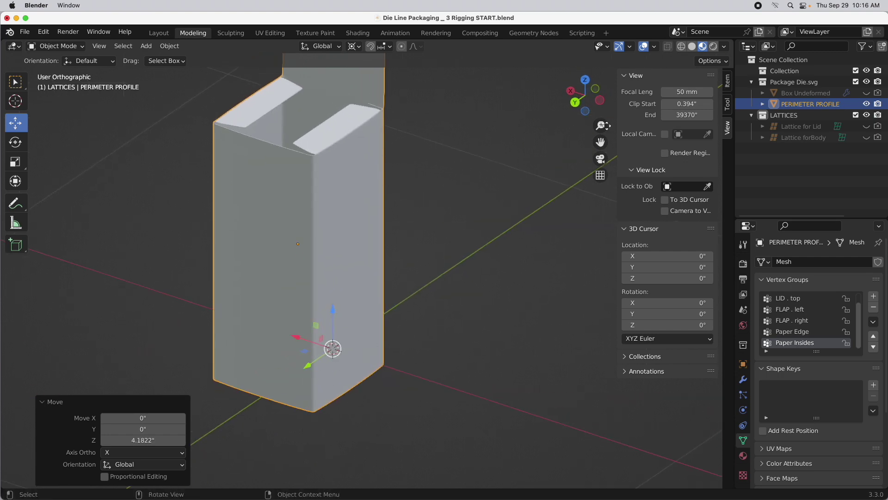
- Switch to wireframe shading with X-ray, and disable the Subdivision modifier's viewport display
click(575, 103)
scroll(405, 192, up, 3)
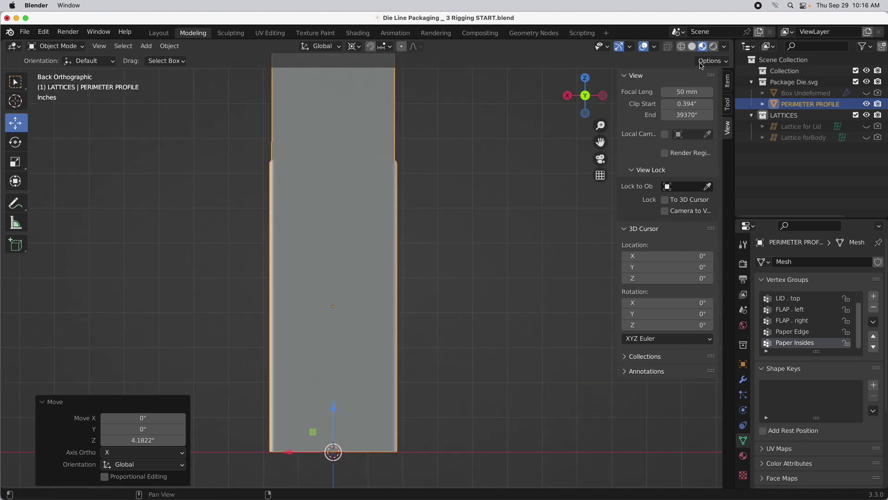
click(682, 47)
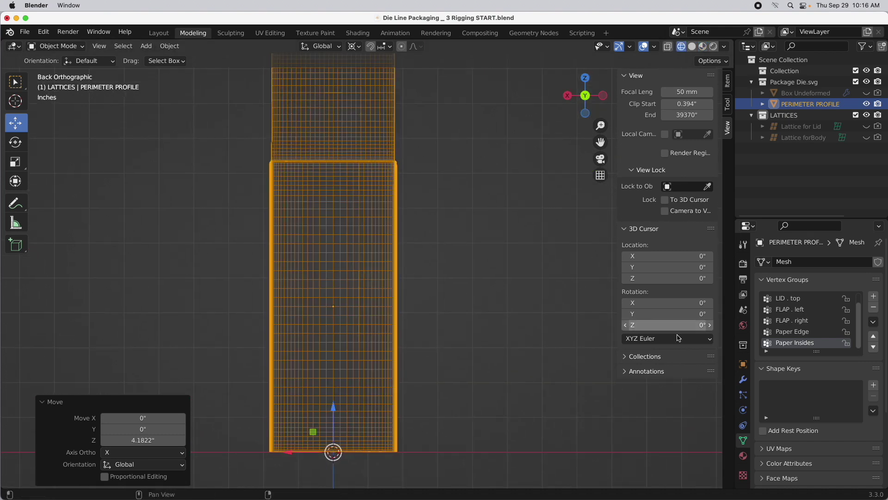
click(744, 379)
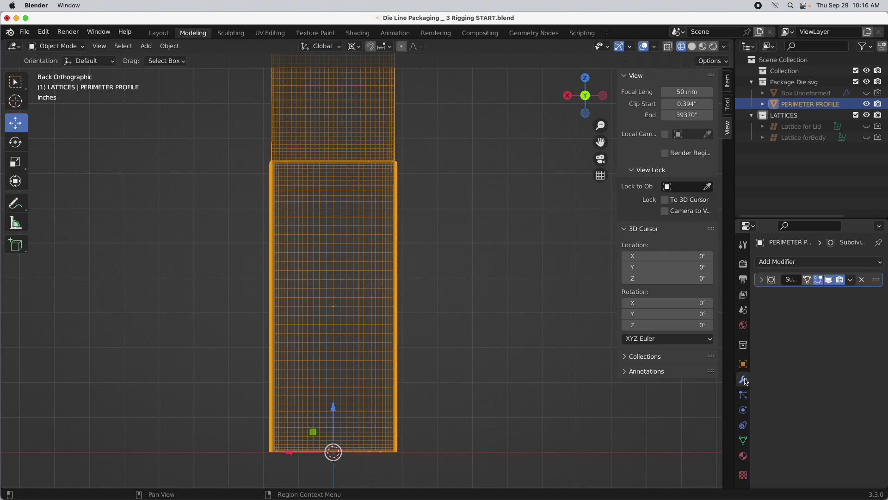
click(829, 279)
scroll(430, 223, up, 2)
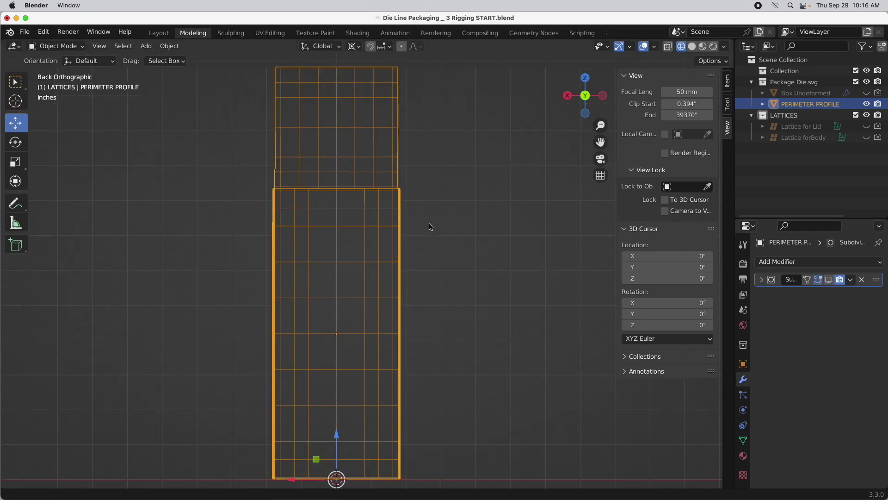
key(alt+z)
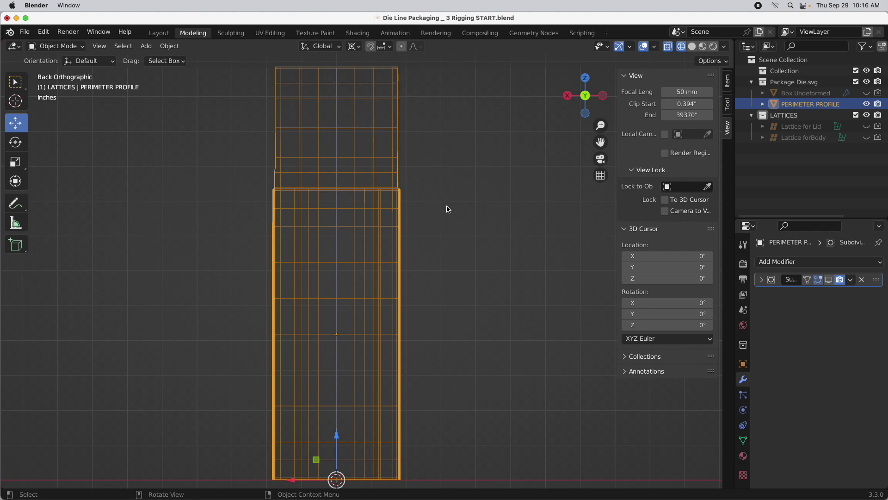
click(786, 60)
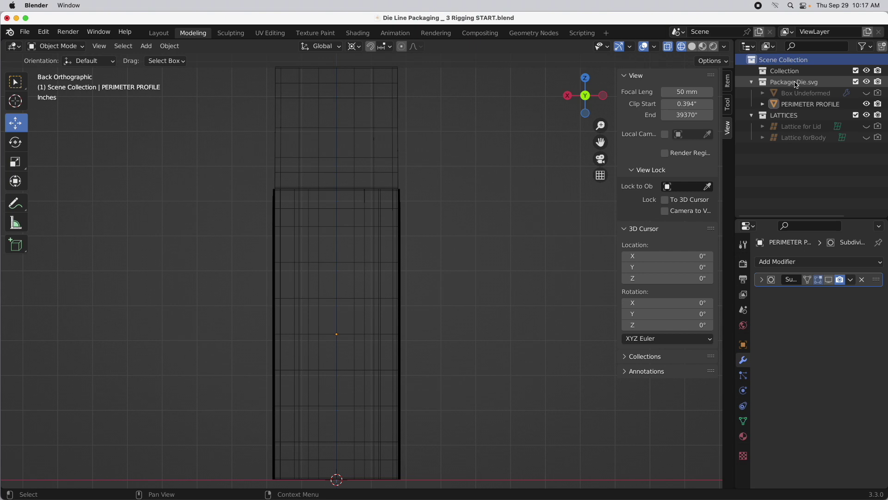
- Rename PERIMETER PROFILE to 'Final Product Box'
double_click(810, 103)
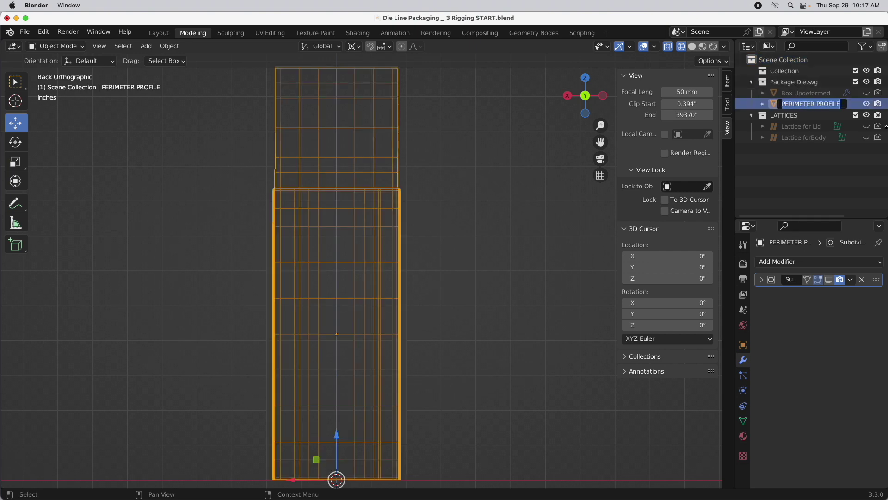
text(Final Pr)
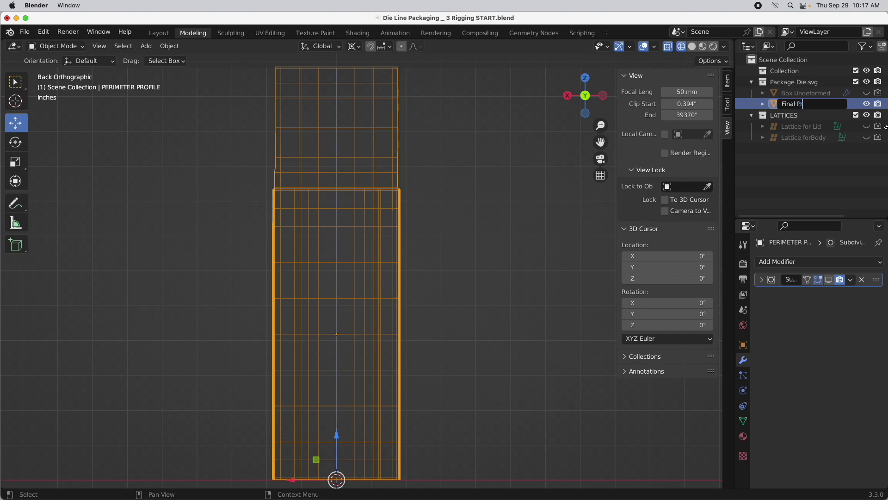
text(oduct Box)
key(Return)
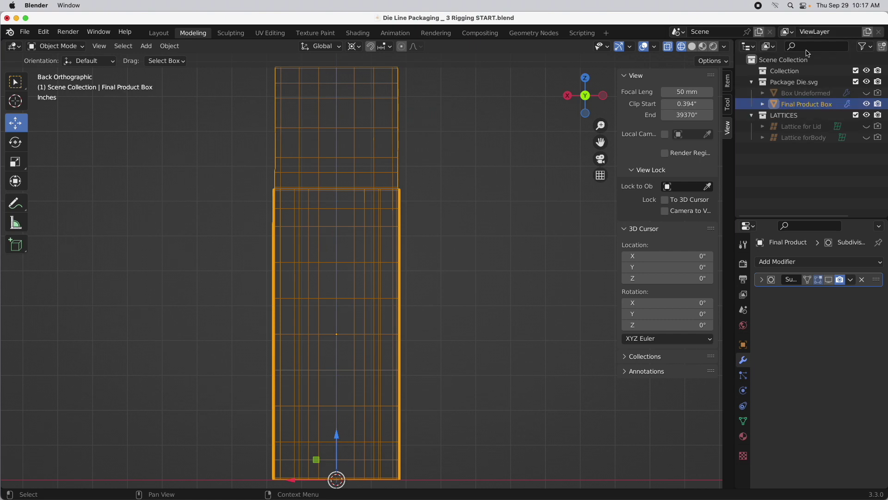
- Make linked duplicate Final Product Box.001 in place and move it into the Scene Collection
click(170, 46)
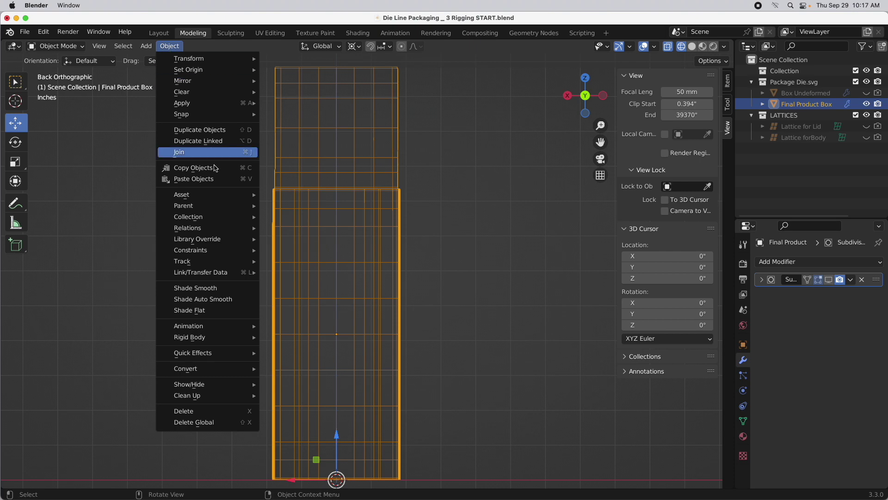
click(215, 143)
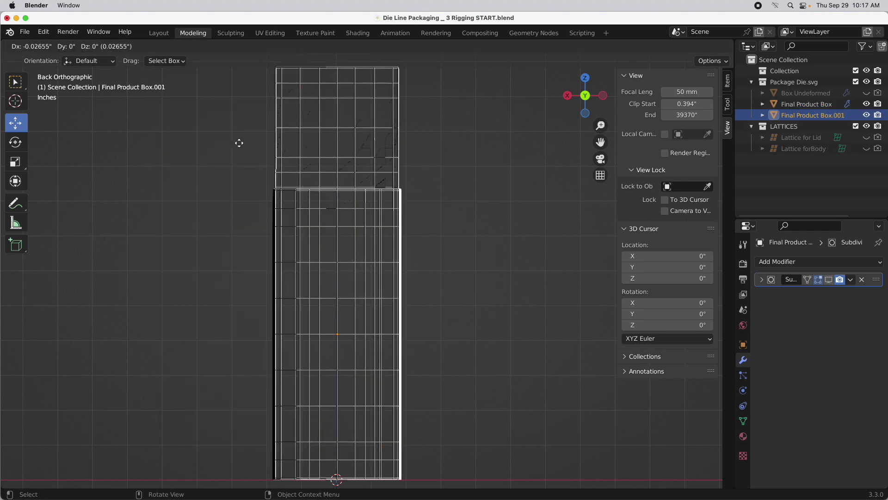
right_click(329, 146)
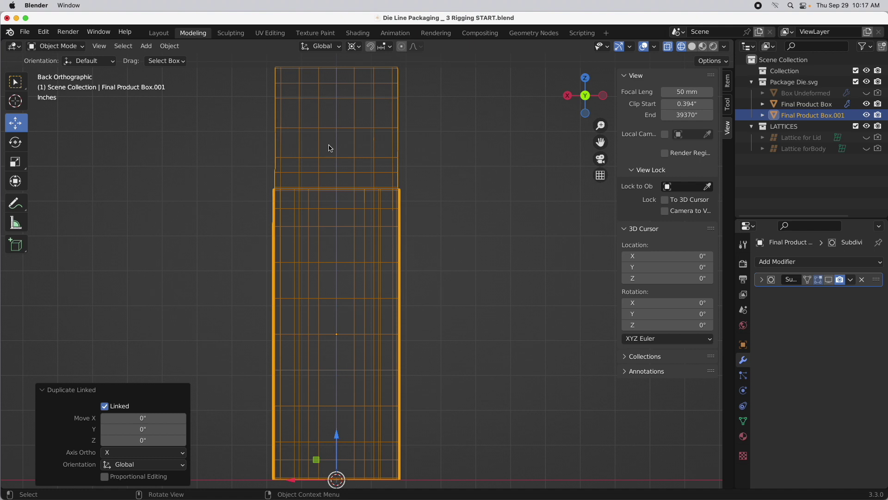
drag(778, 118, 768, 127)
click(752, 115)
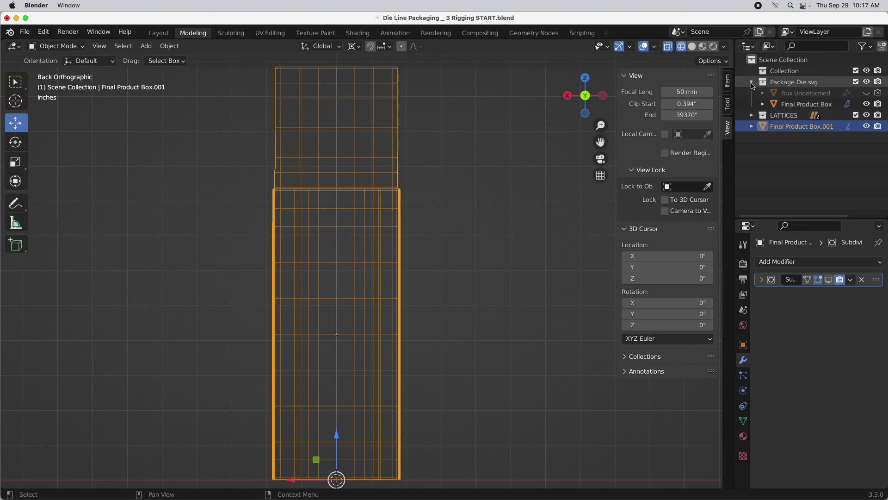
click(751, 82)
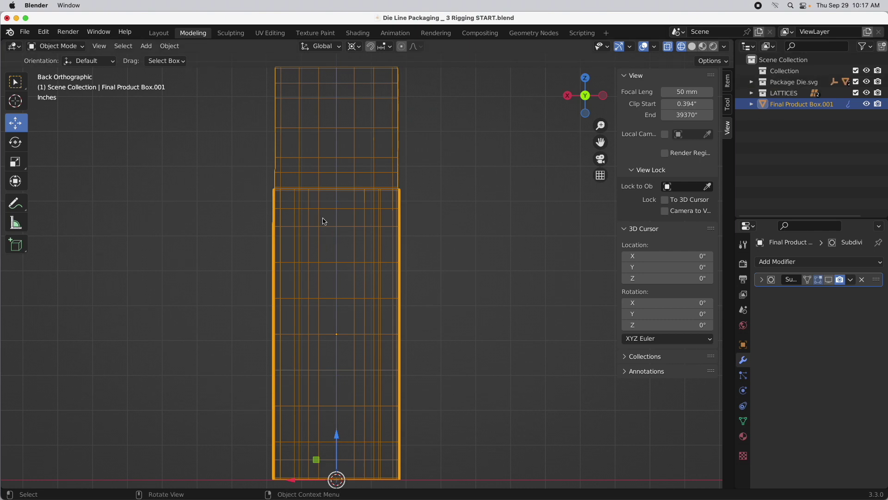
click(170, 47)
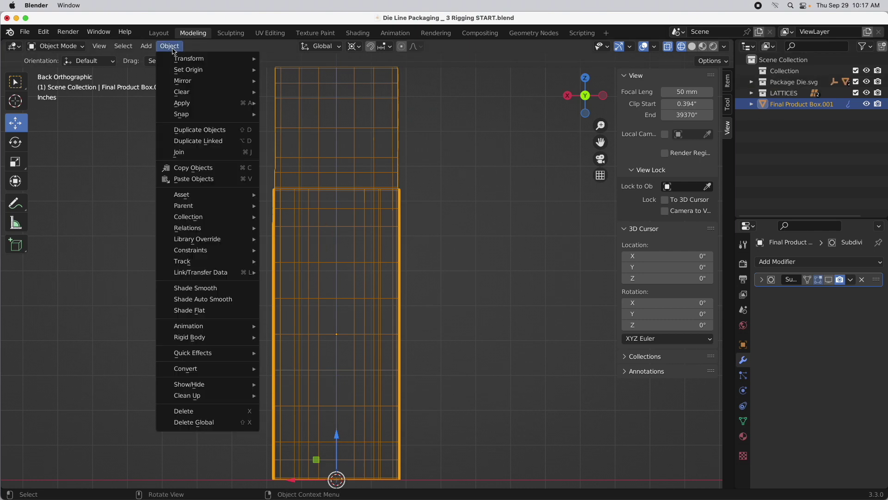
- Add an armature at the 3D cursor with its radius set to 9 inches
mouse_move(146, 47)
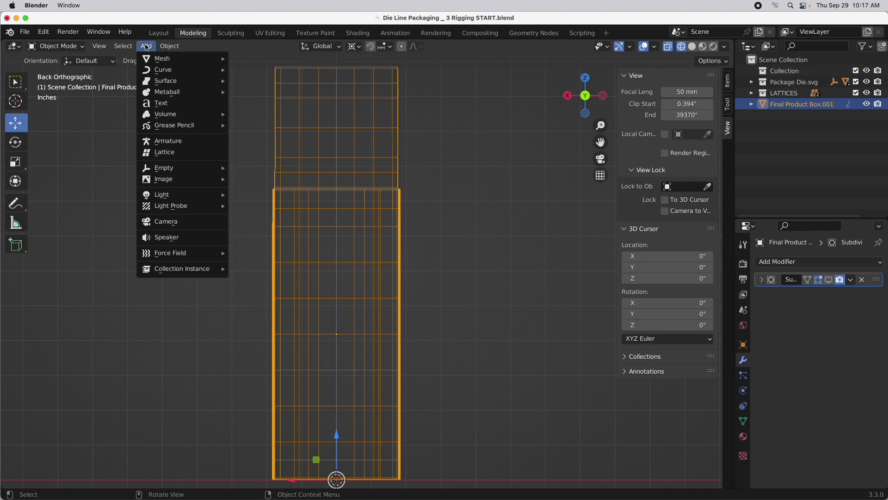
click(176, 141)
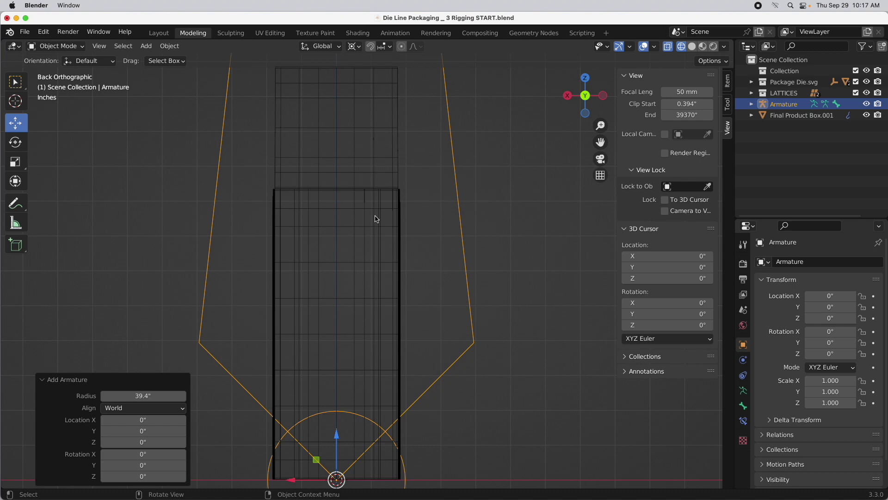
click(152, 396)
text(9)
key(Return)
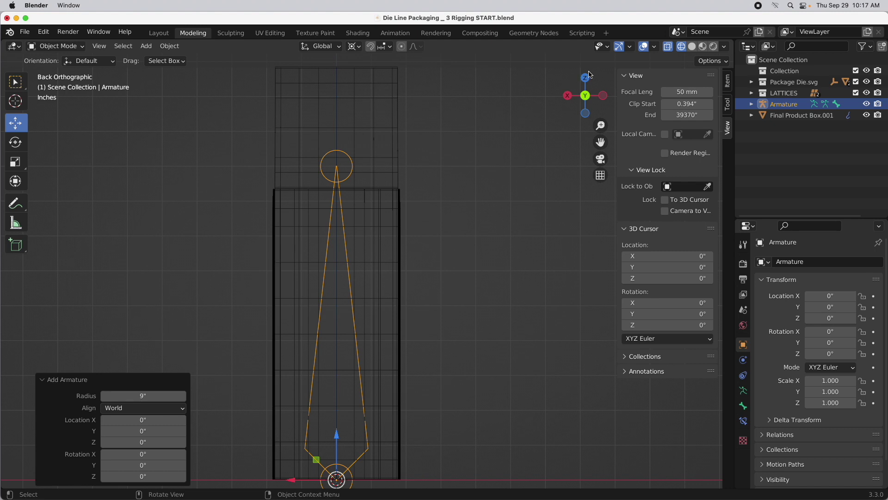
- Check the bone against the box from Right view, then reselect the armature in Back view
click(566, 97)
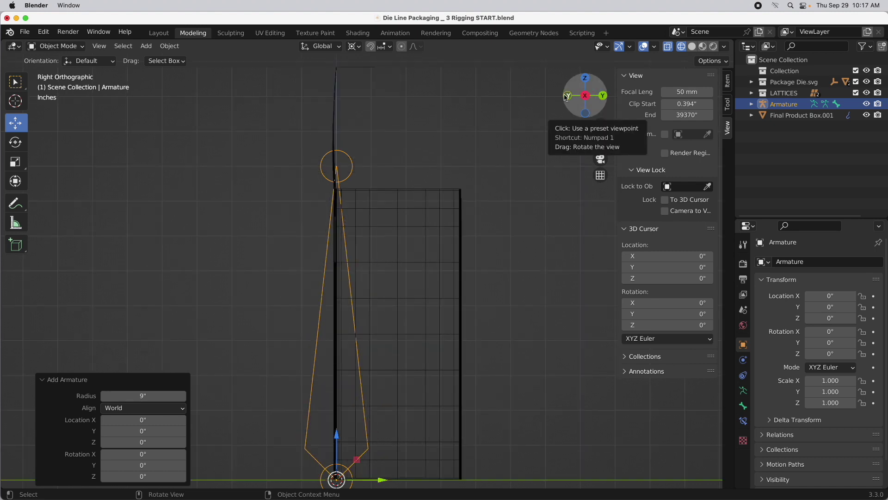
click(371, 230)
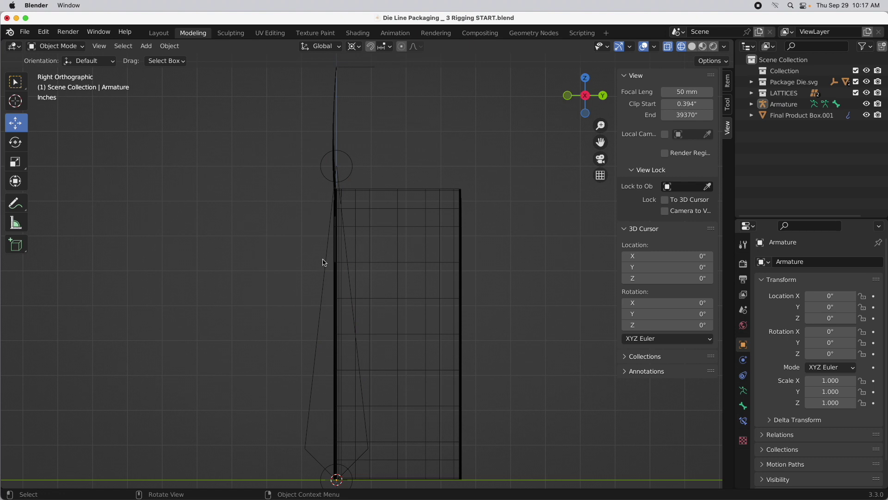
click(352, 195)
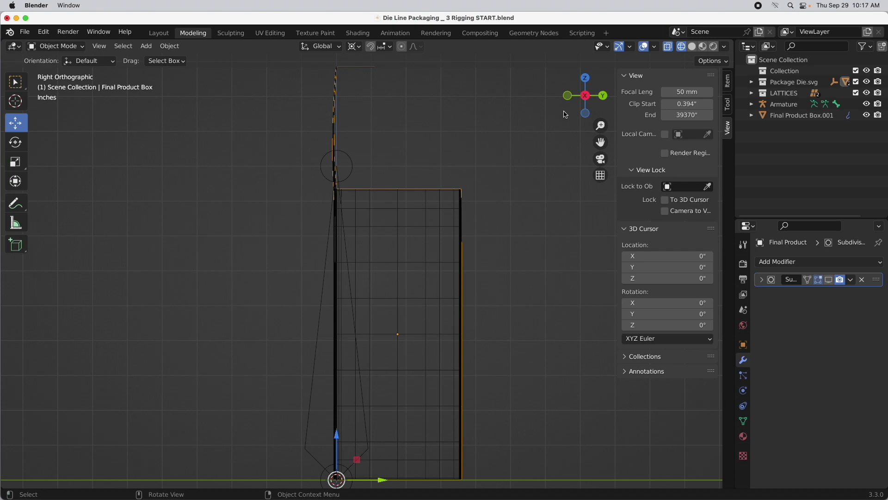
click(603, 96)
click(411, 153)
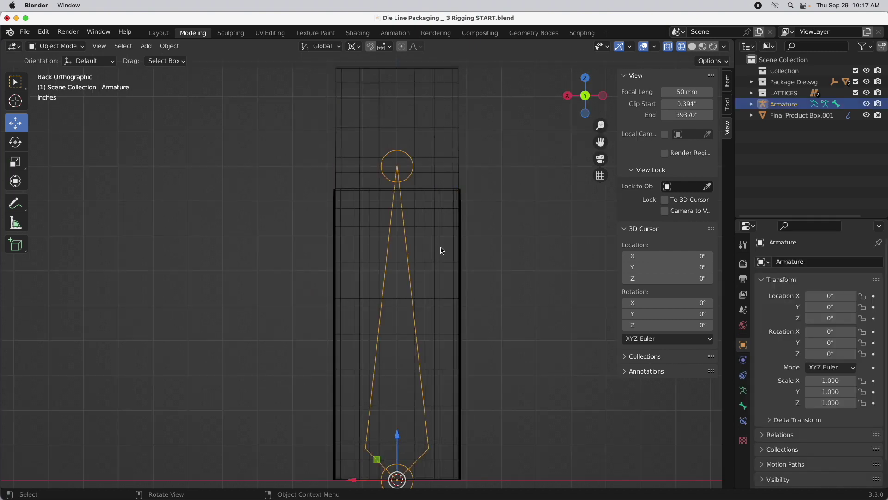
- In Edit Mode, lower the bone's tip 0.63805 inches on Z to the box top
key(Tab)
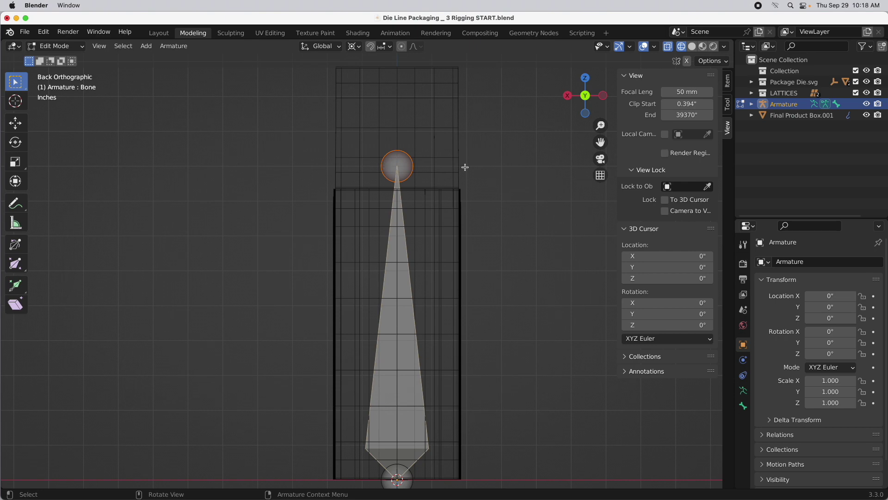
ctrl+middle_drag(465, 167, 448, 127)
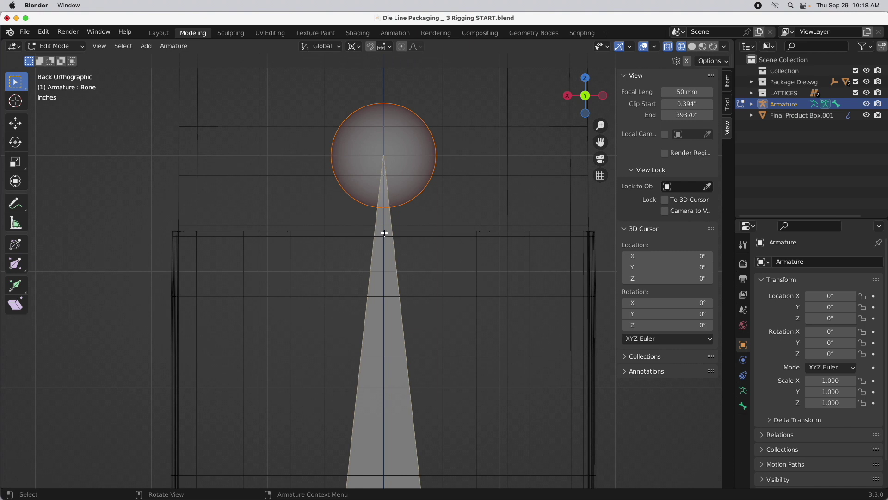
key(g)
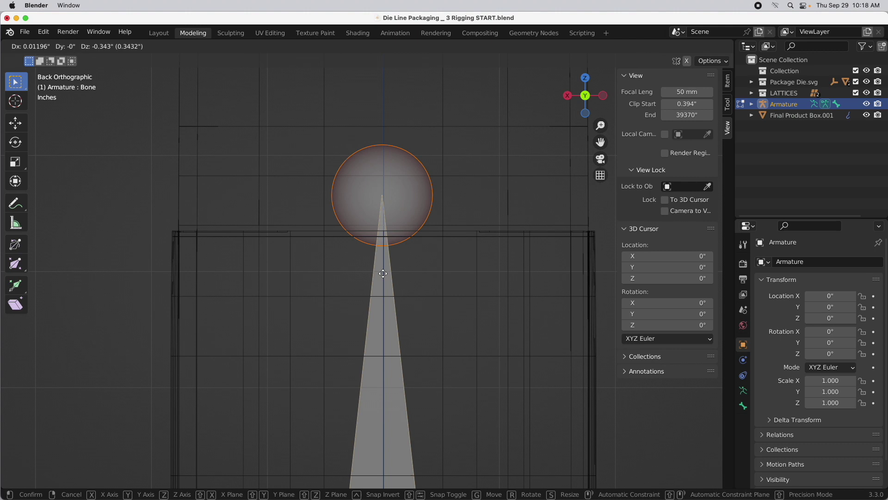
key(z)
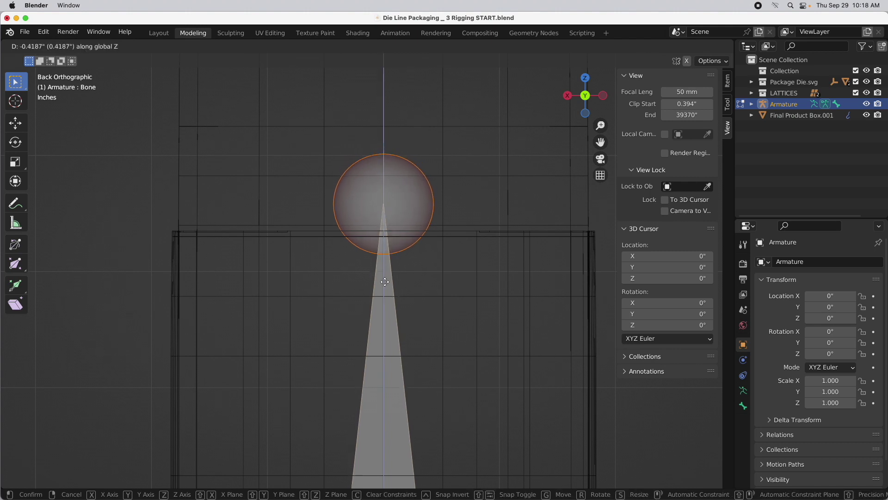
click(386, 306)
- From Right view, nudge the bone tip to meet the box's top edge, then select the bone
scroll(464, 179, down, 3)
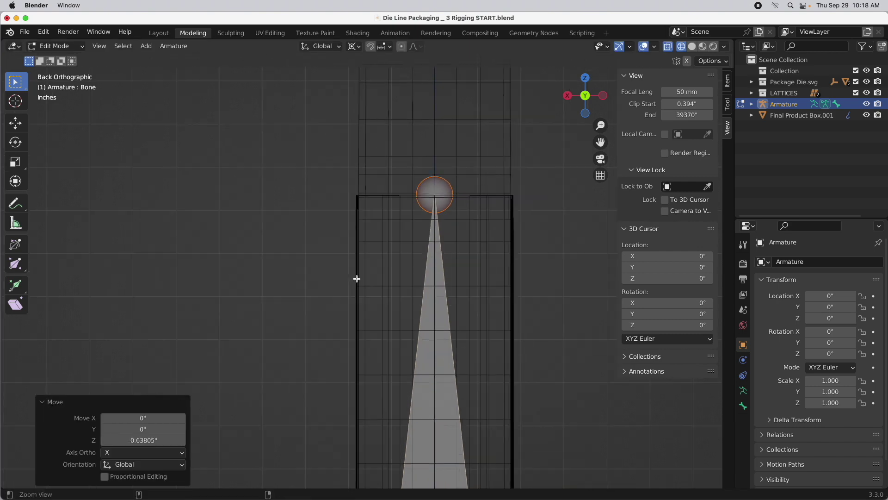
middle_drag(357, 277, 444, 260)
scroll(480, 159, up, 3)
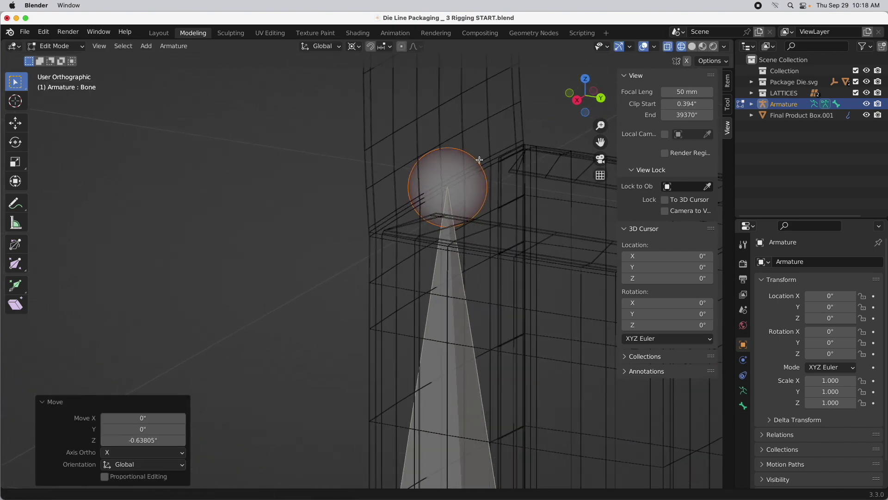
click(571, 93)
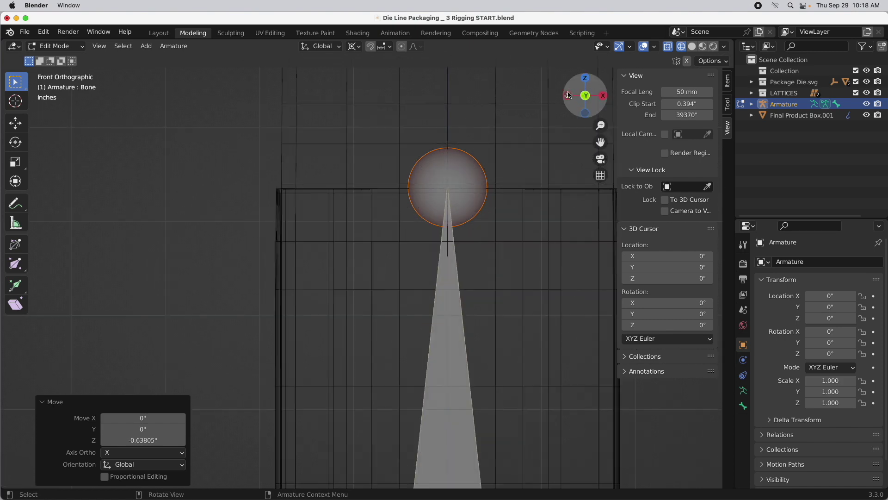
click(583, 99)
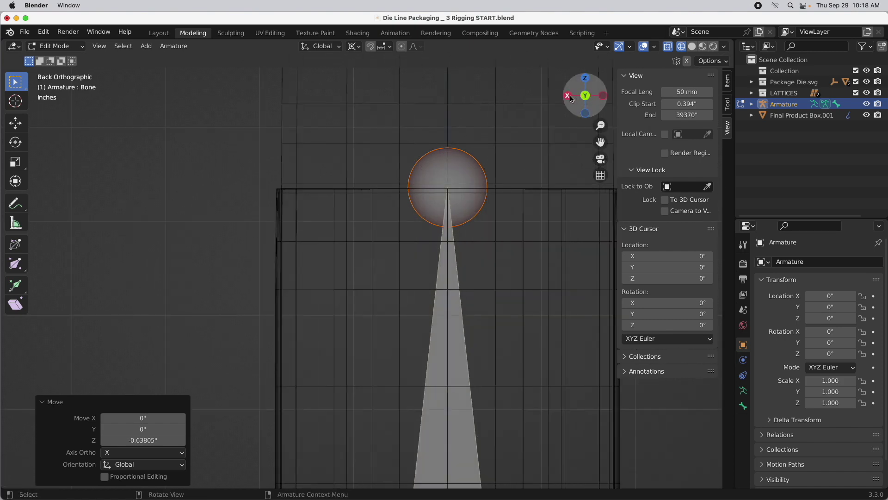
click(569, 97)
shift+middle_drag(481, 162, 392, 190)
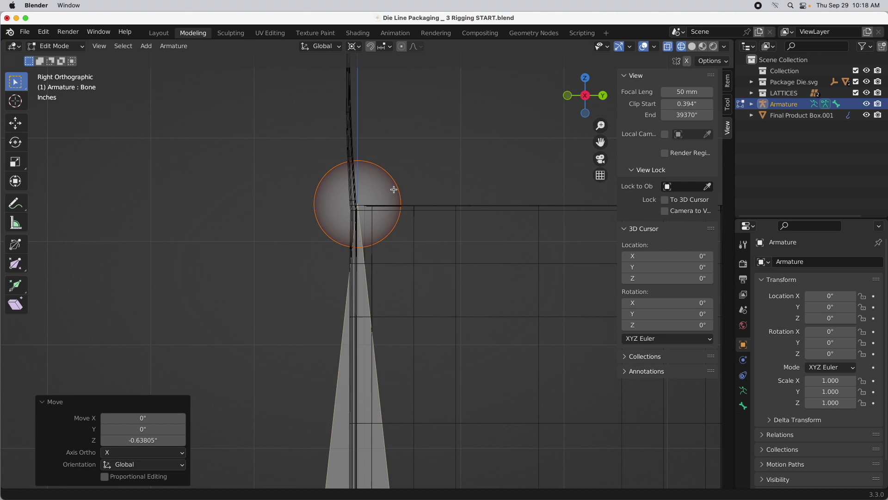
scroll(429, 152, up, 5)
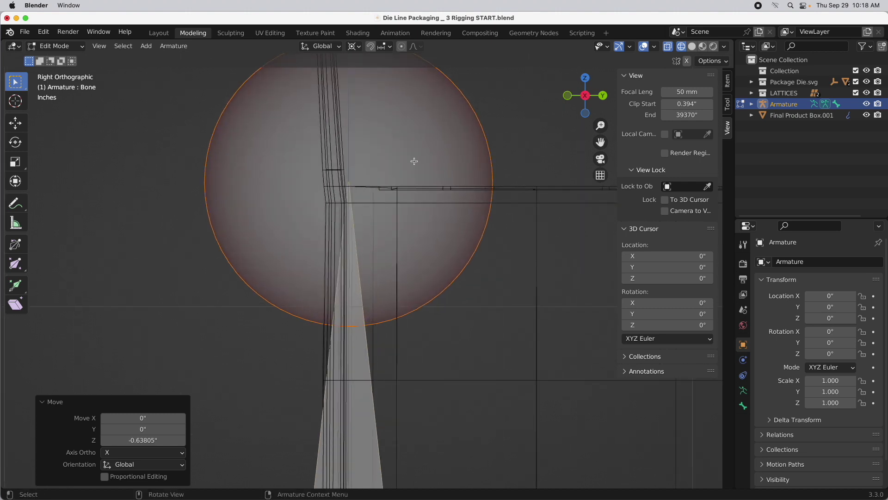
key(g)
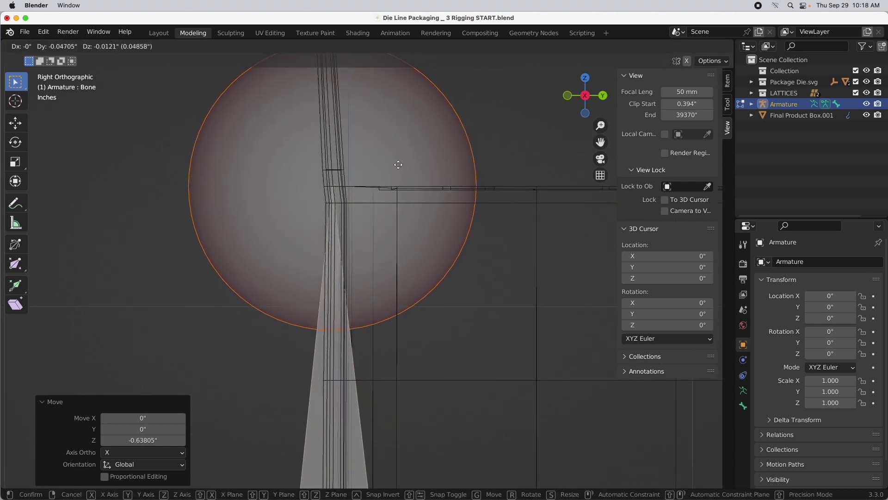
click(399, 163)
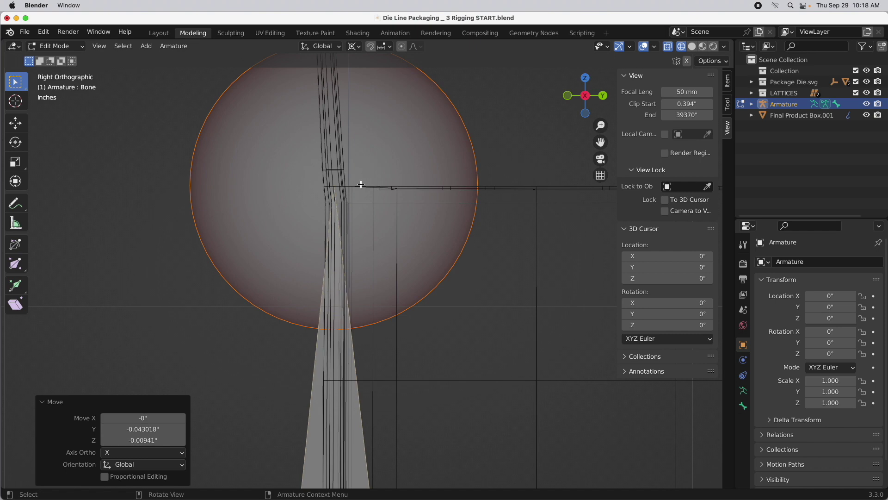
scroll(359, 173, down, 12)
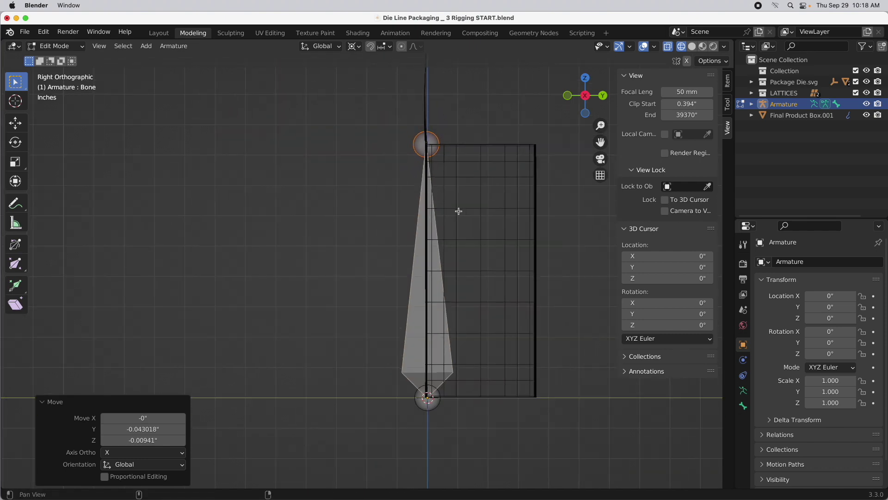
shift+middle_drag(458, 212, 322, 317)
click(338, 272)
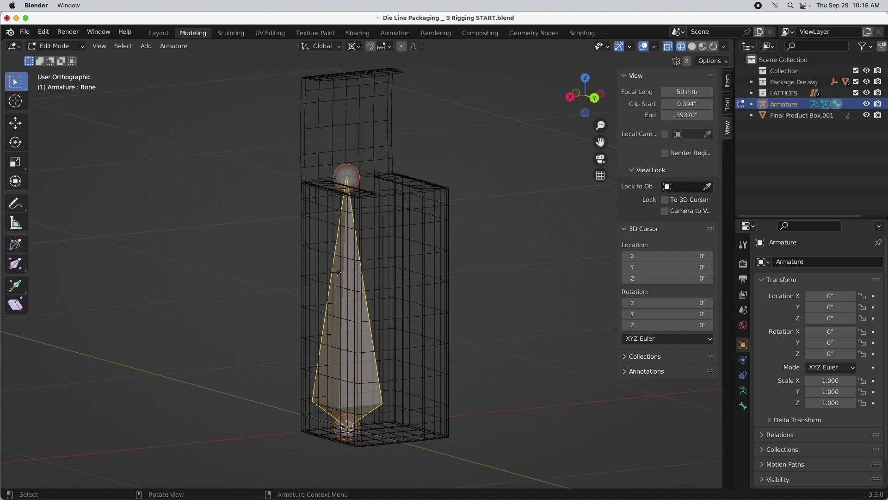
- Name the selected bone ROOT with F2
key(F2)
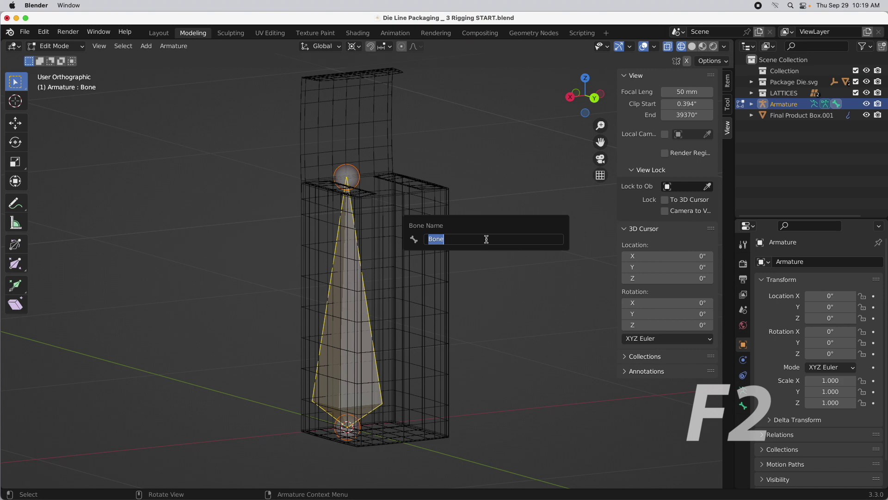
text(R)
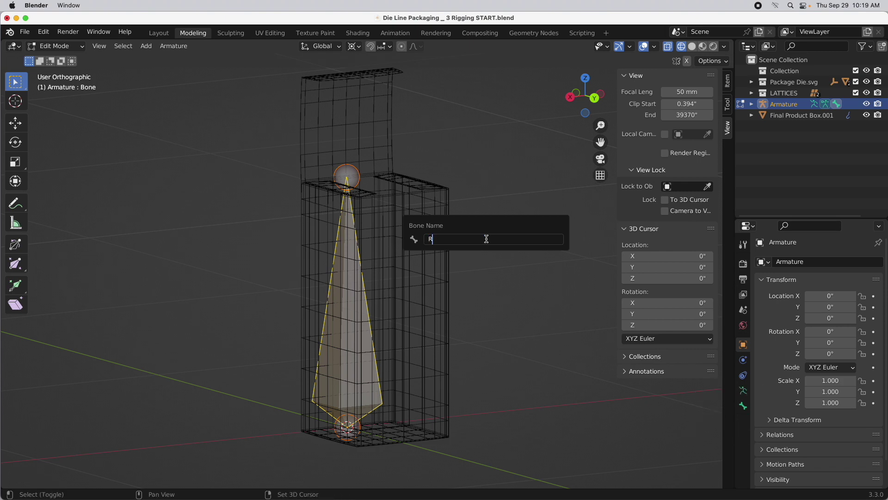
text(OOT)
key(Return)
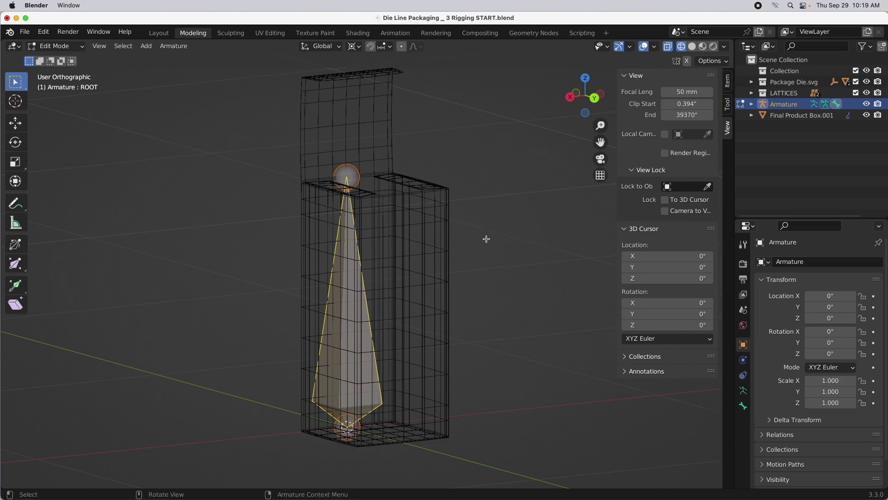
- Expand the Armature in the Outliner to confirm and select the ROOT bone
click(752, 105)
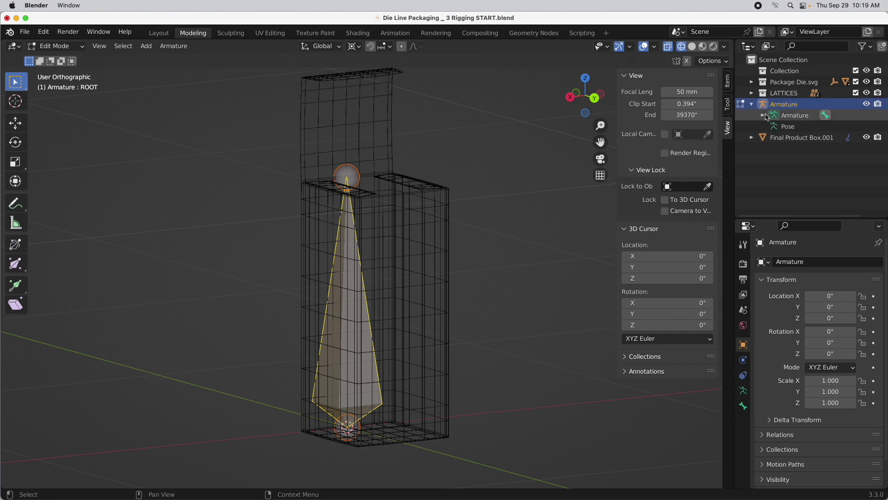
click(763, 116)
click(801, 127)
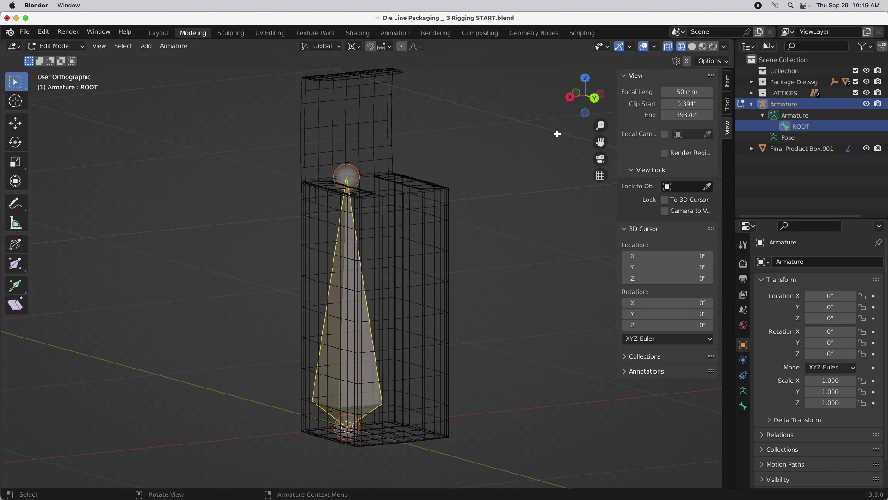
click(595, 100)
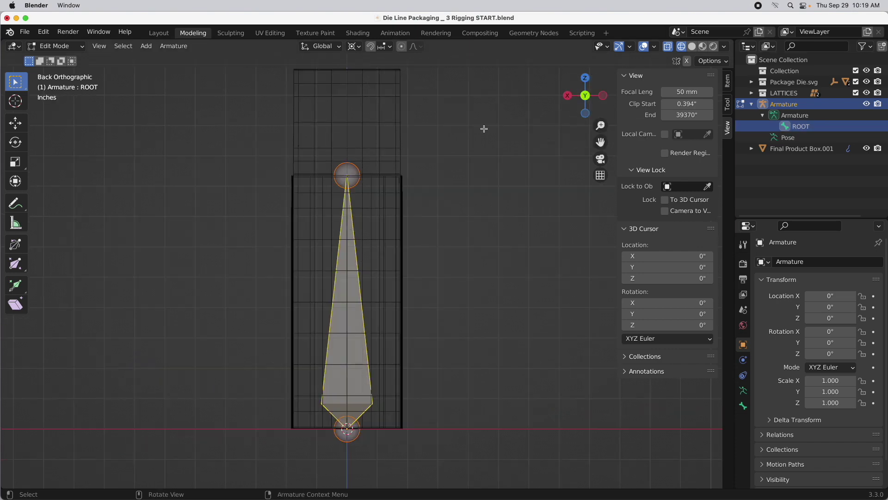
scroll(391, 220, up, 3)
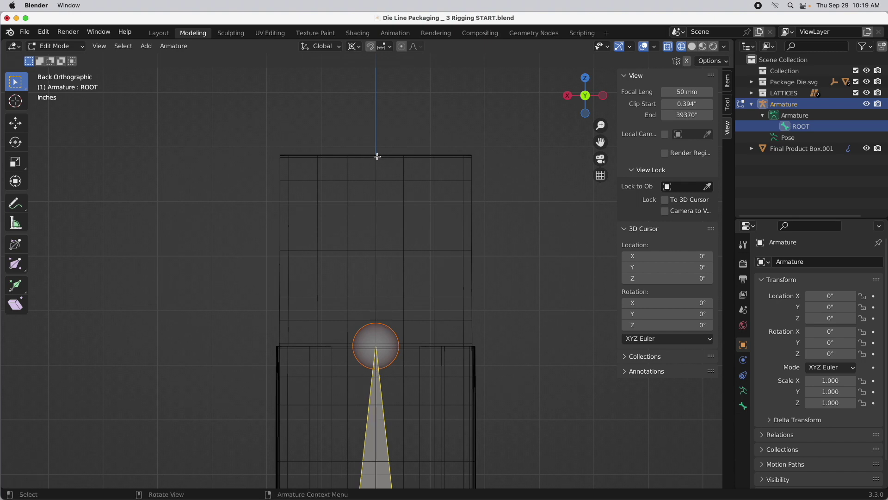
- Extrude a vertical bone, ROOT.001, from ROOT's tip up to the box top
click(384, 345)
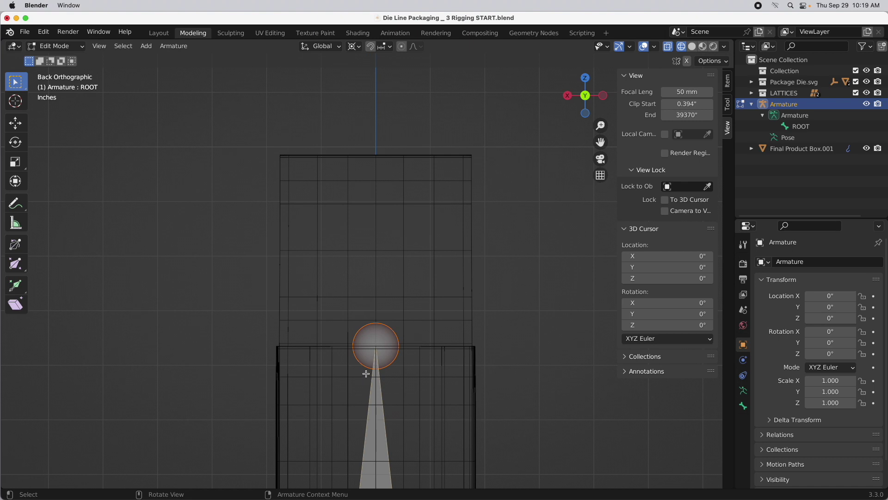
key(e)
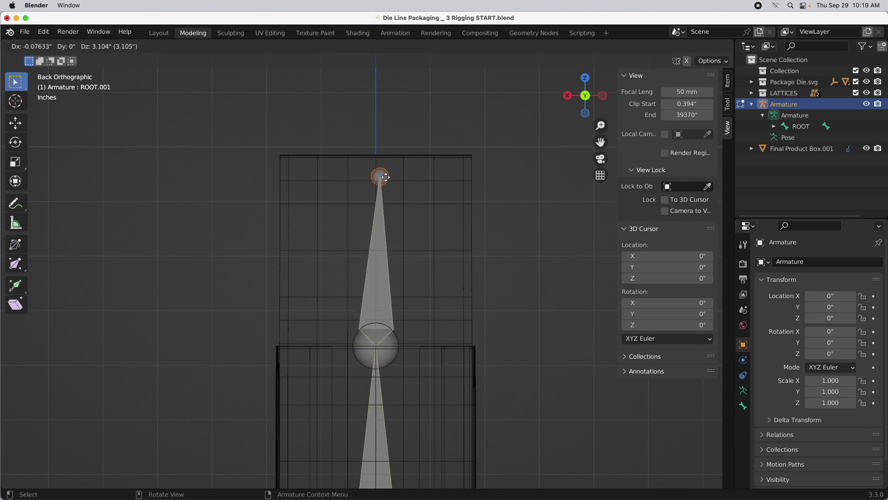
key(z)
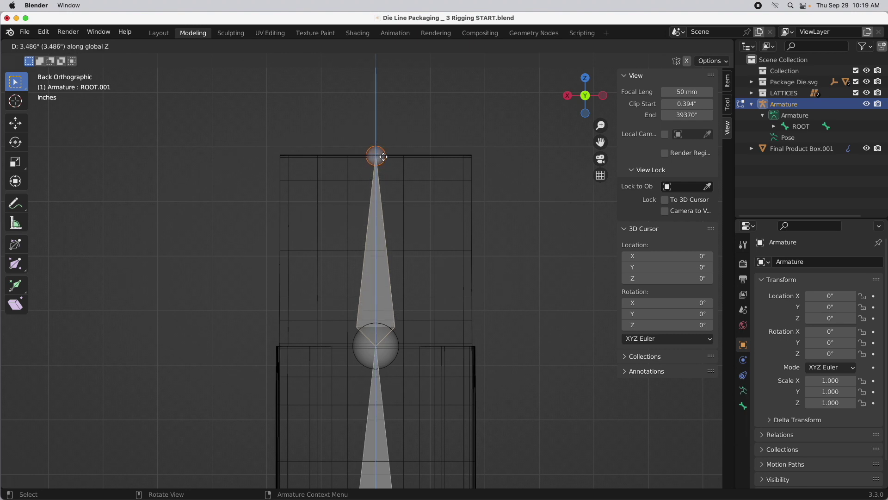
click(384, 157)
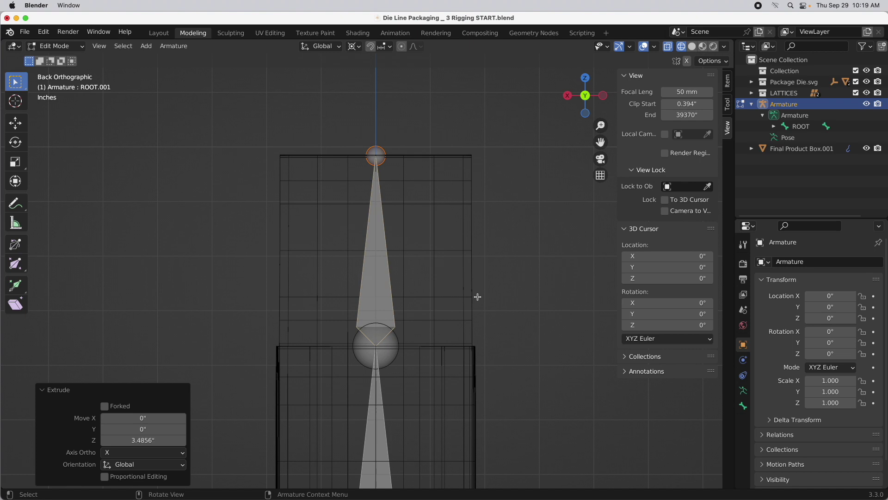
- From Right view, extrude ROOT.002 horizontally along the lid
click(568, 95)
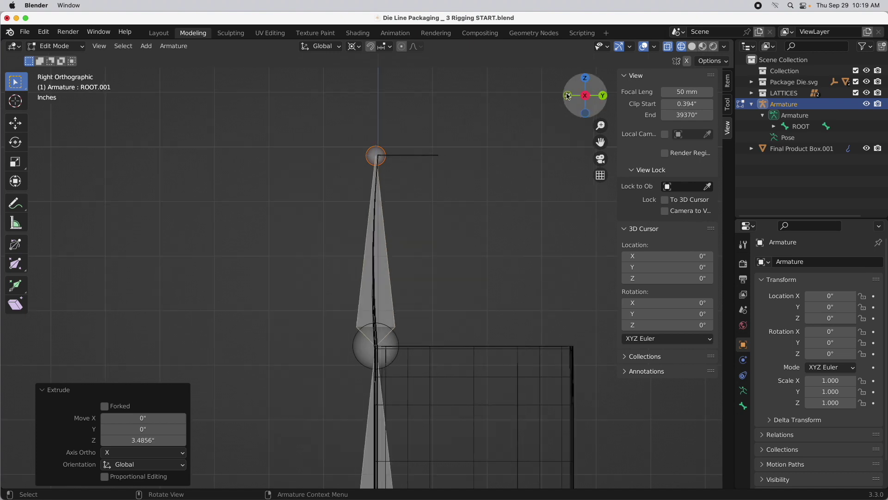
scroll(389, 183, up, 3)
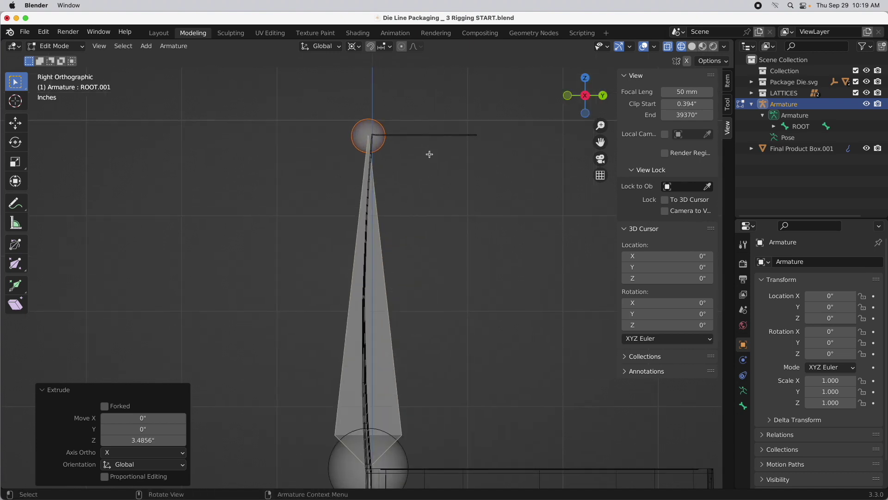
key(e)
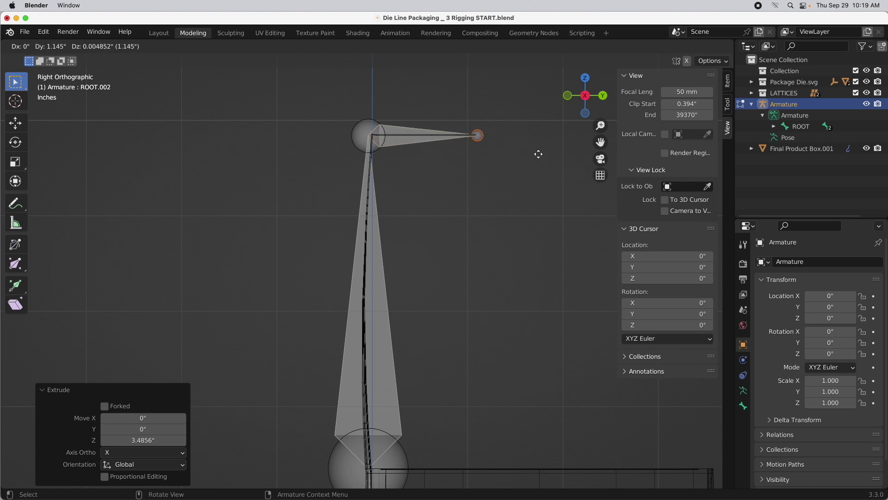
click(539, 154)
scroll(397, 125, up, 3)
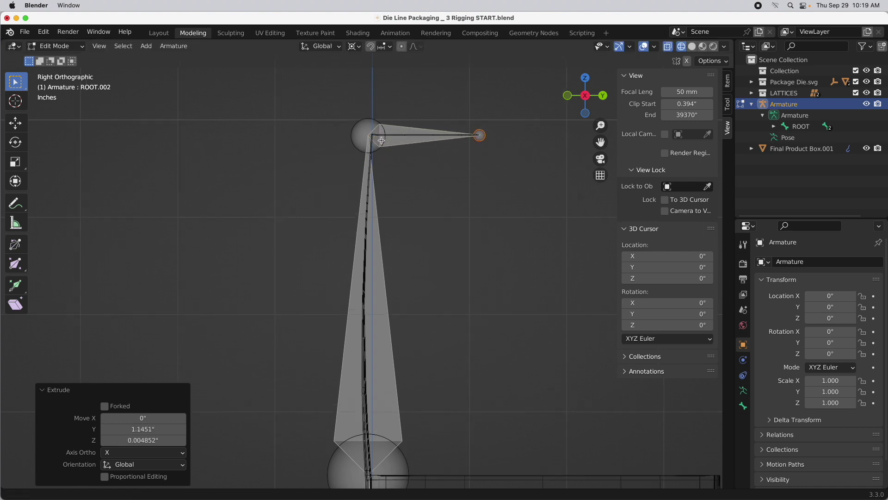
scroll(396, 121, up, 2)
shift+middle_drag(397, 121, 343, 201)
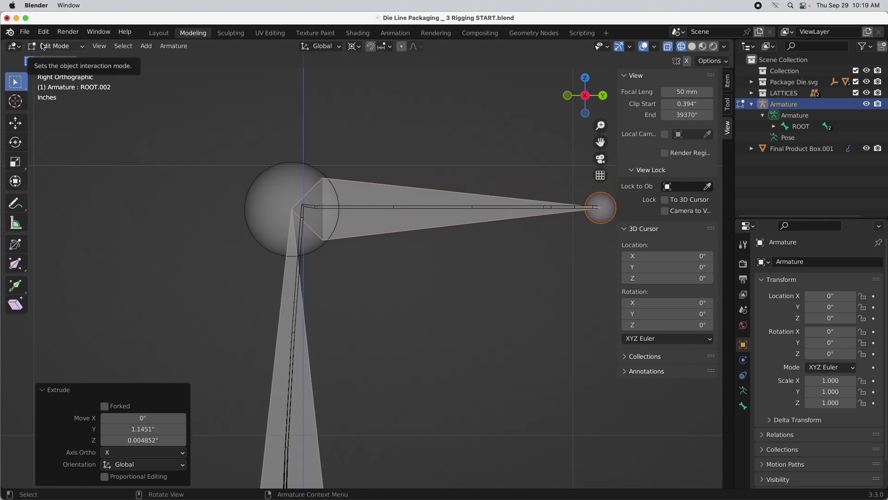
- Move the ROOT.001 joint about 0.045 in Y and 0.015 in Z
click(273, 193)
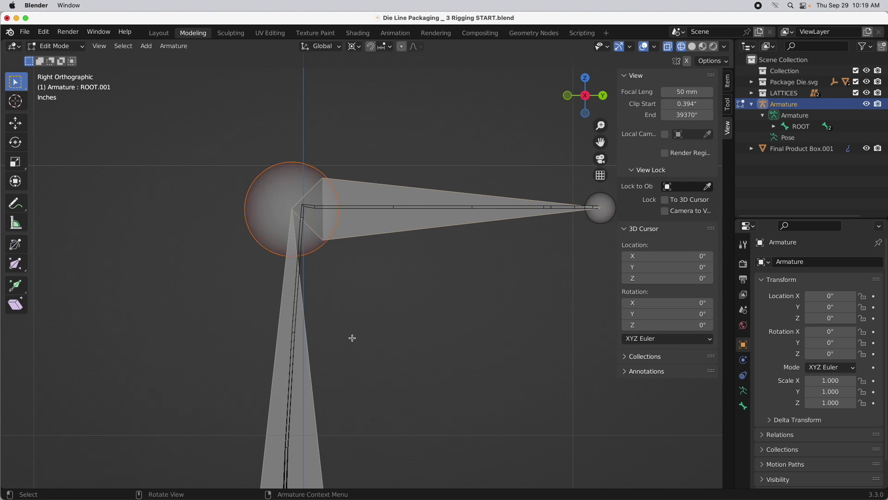
key(g)
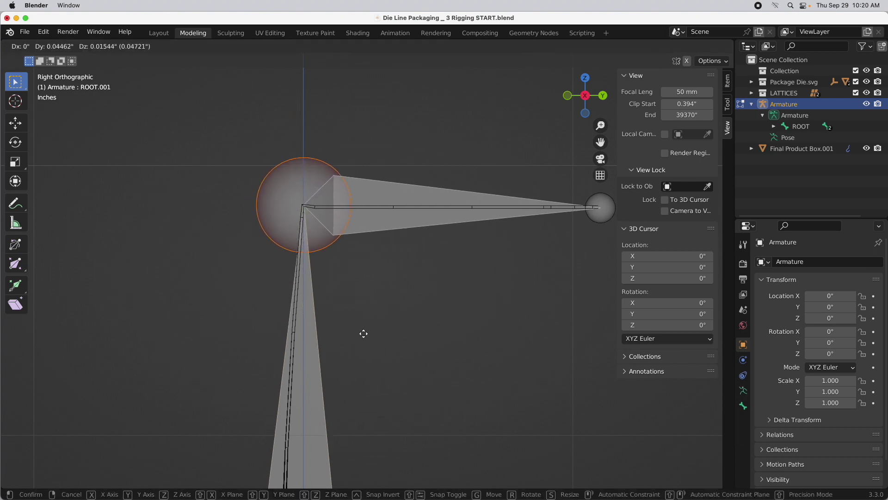
click(364, 333)
scroll(446, 278, down, 3)
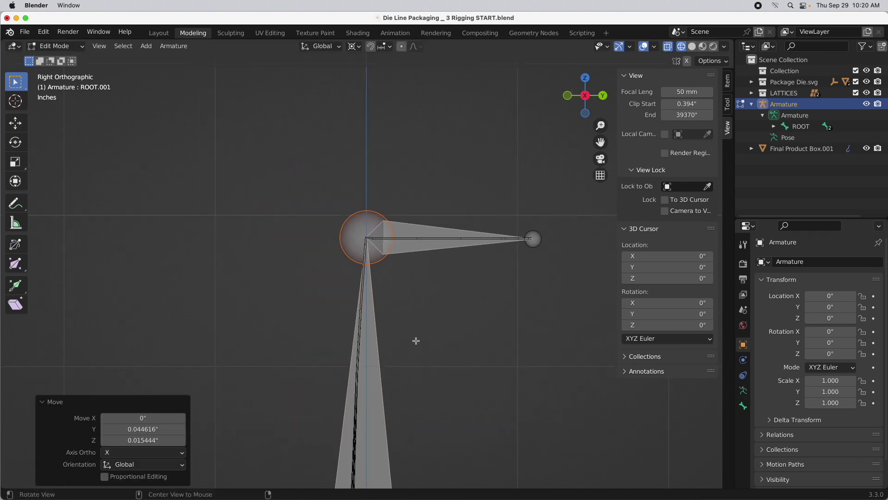
scroll(440, 344, down, 2)
shift+scroll(450, 272, down, 5)
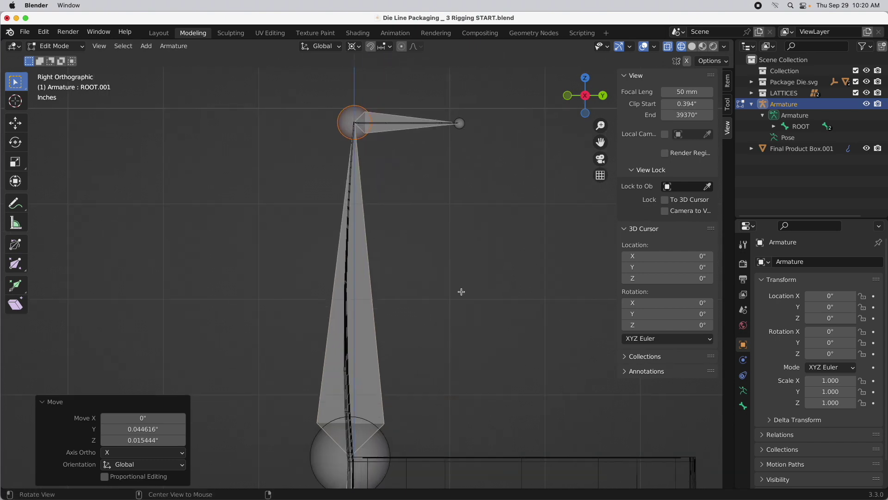
- Expand ROOT and ROOT.001 in the Outliner to show ROOT.002, then select ROOT.001
middle_drag(462, 292, 285, 290)
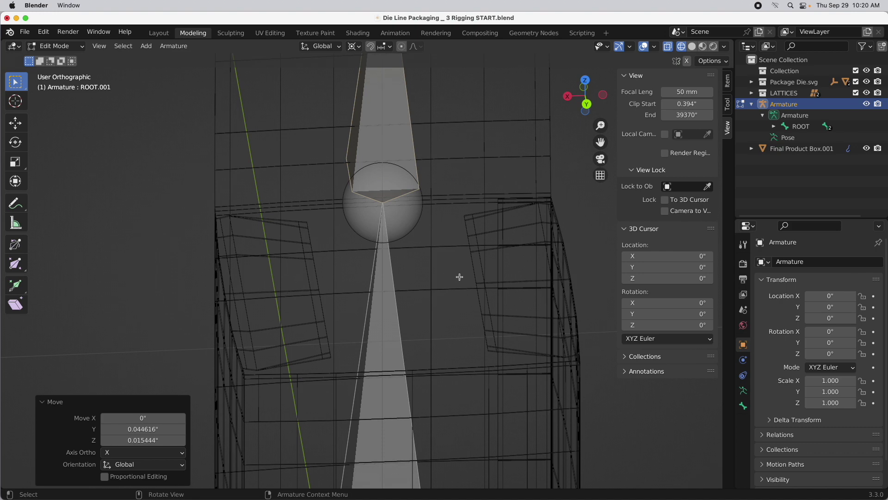
click(775, 127)
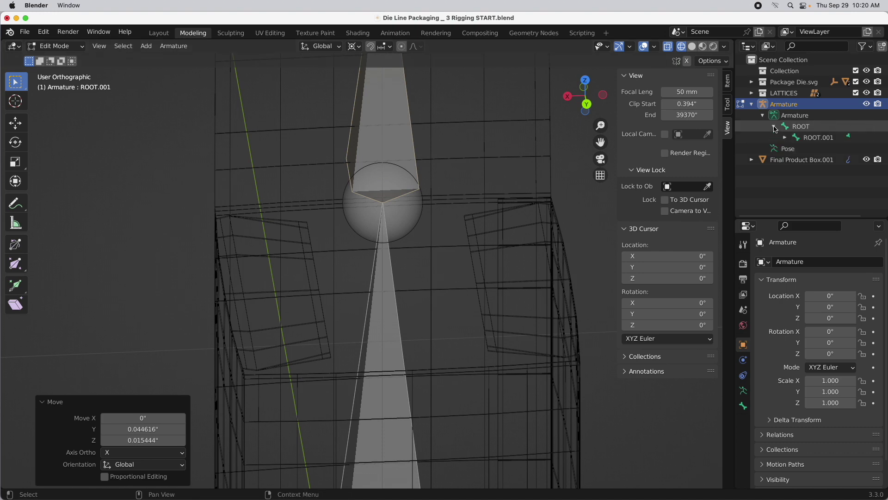
click(785, 138)
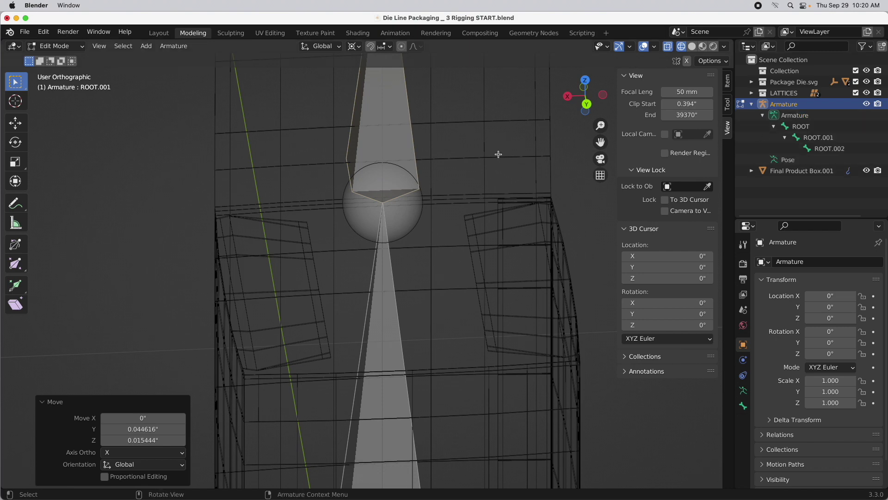
middle_drag(495, 151, 328, 474)
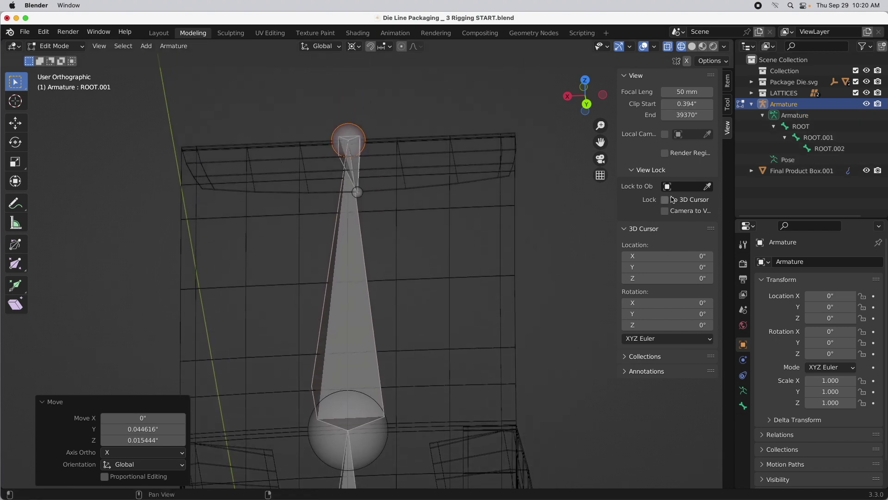
click(812, 138)
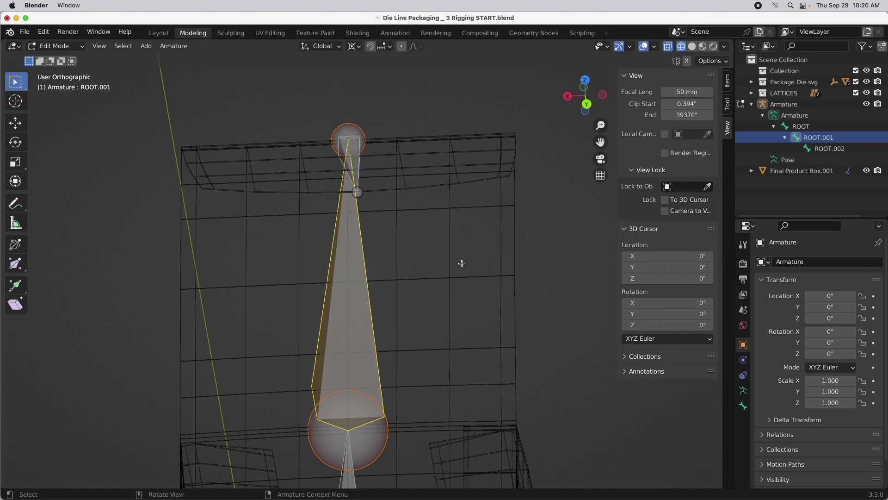
- Put Final Product Box in Edit Mode and show its vertex groups in Object Data properties
key(Tab)
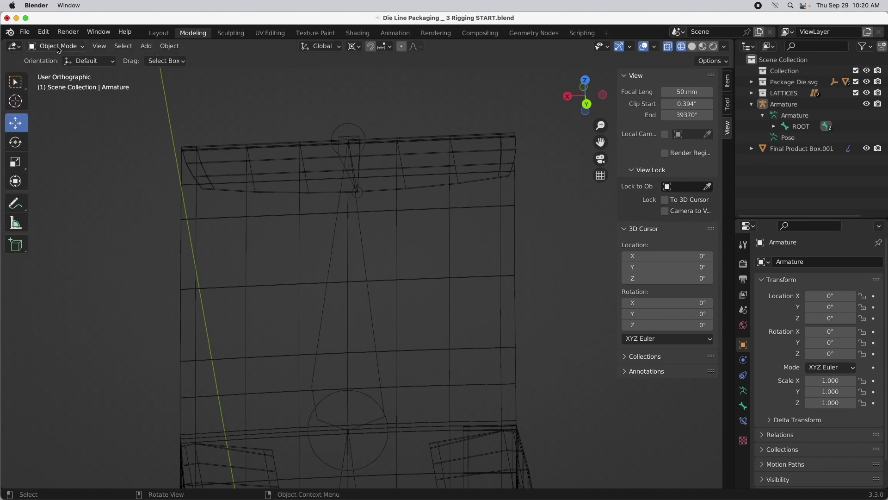
click(202, 151)
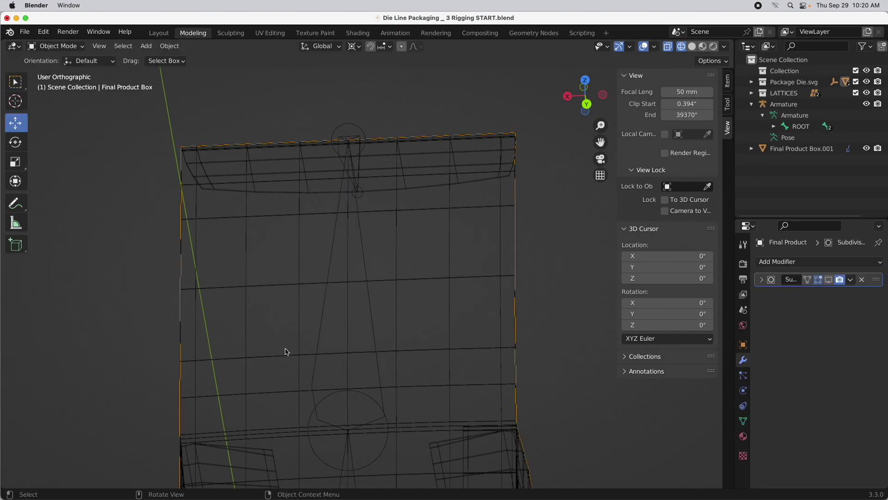
key(Tab)
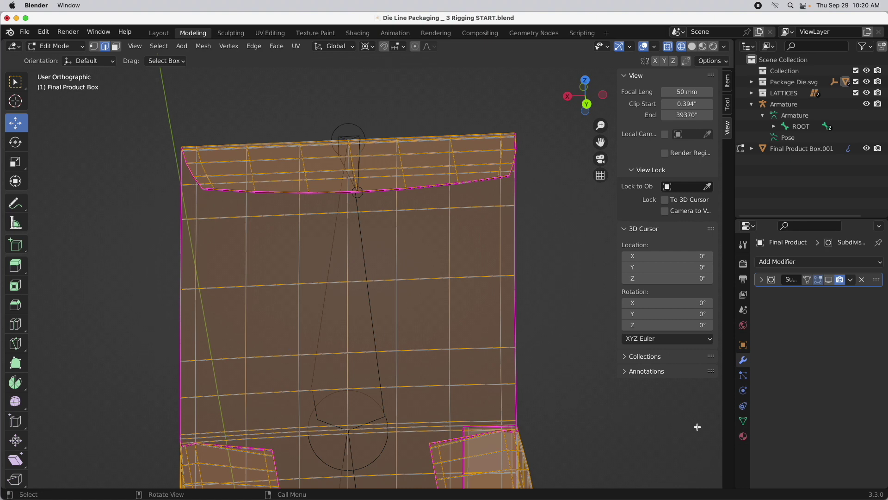
click(743, 421)
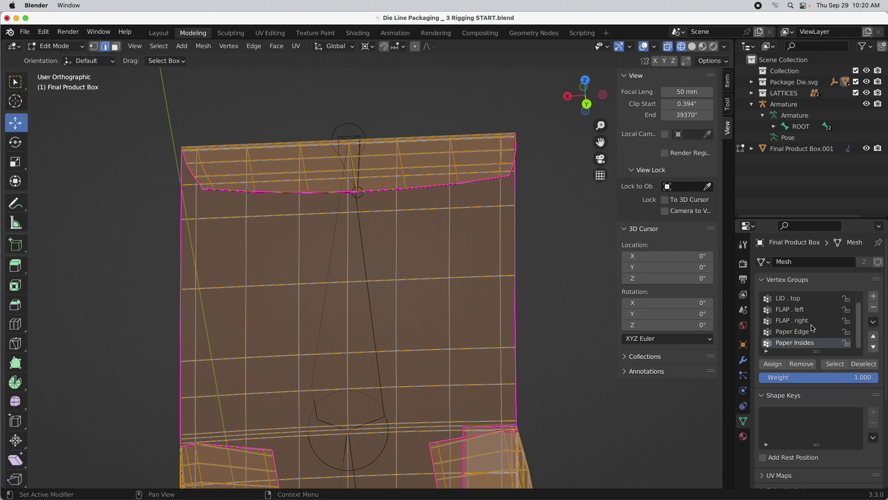
- Copy the 'LID . top' vertex group name and return to Object Mode
click(807, 300)
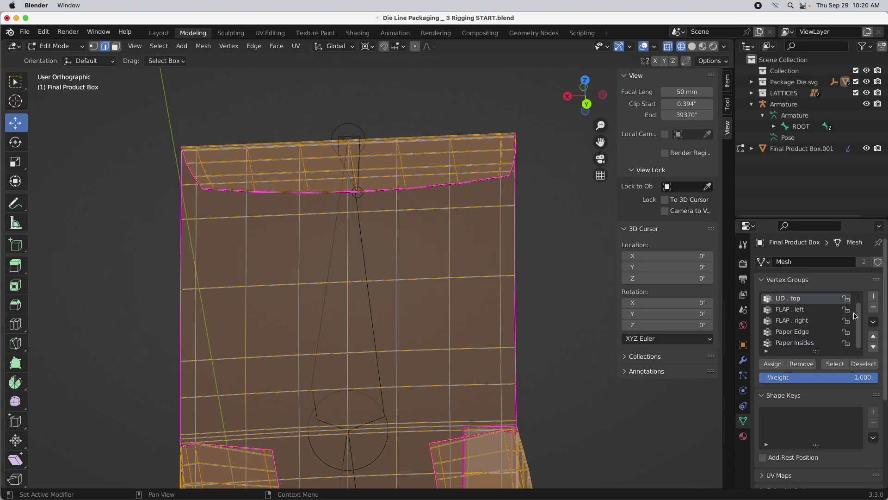
double_click(801, 298)
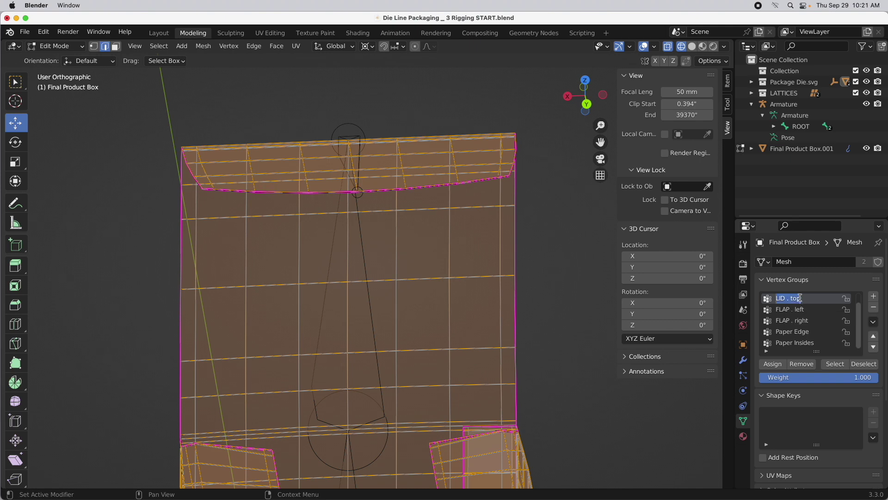
click(794, 298)
key(ctrl+a)
key(Return)
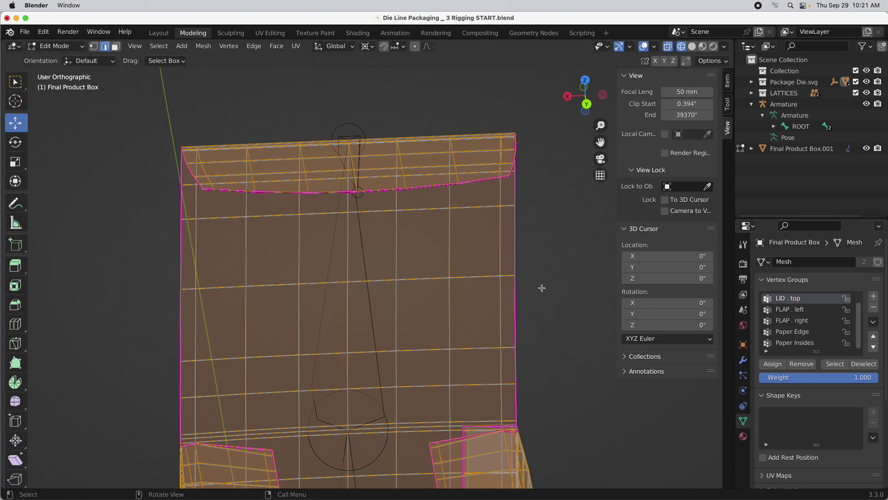
key(Tab)
- Put the Armature in Edit Mode and rename bone ROOT.001 to 'LID . top'
click(360, 231)
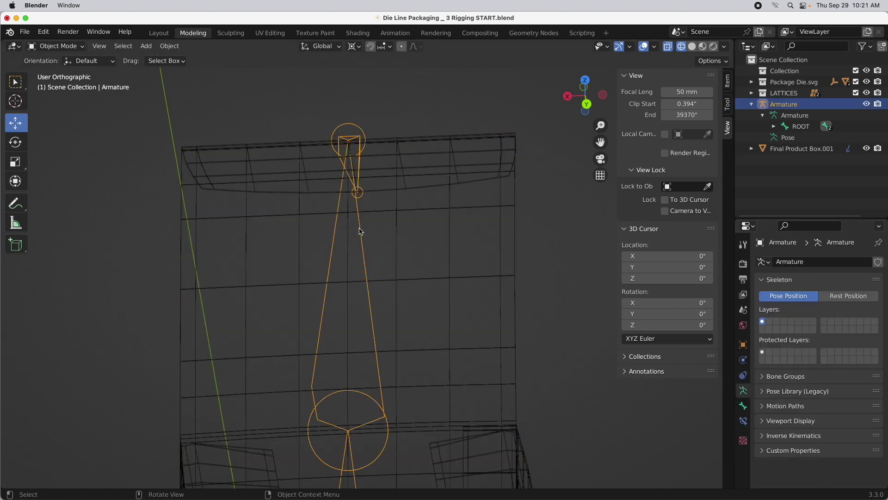
click(47, 47)
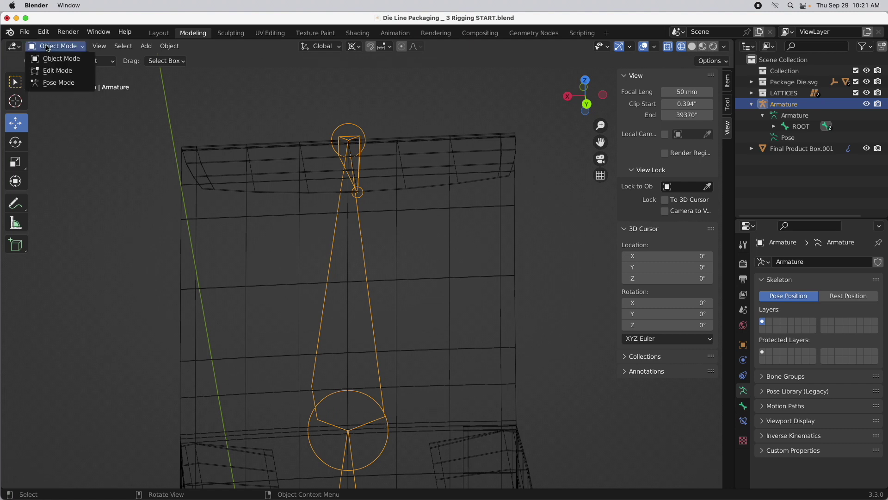
click(51, 72)
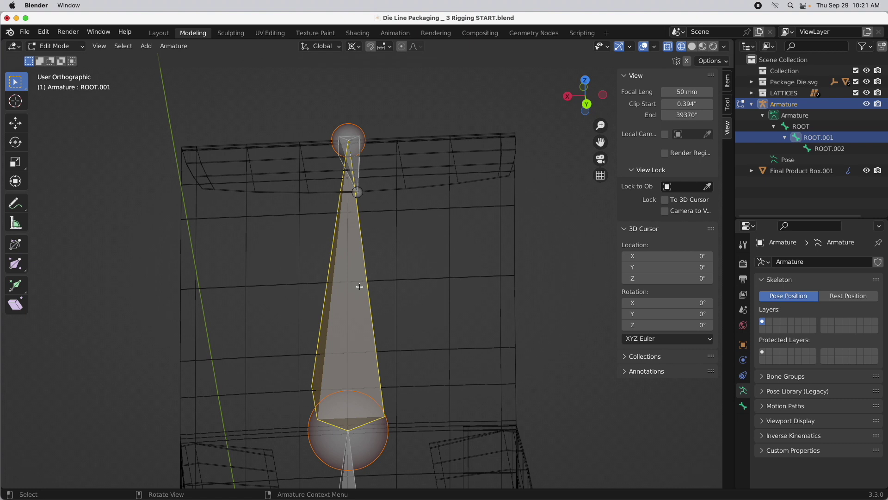
key(F2)
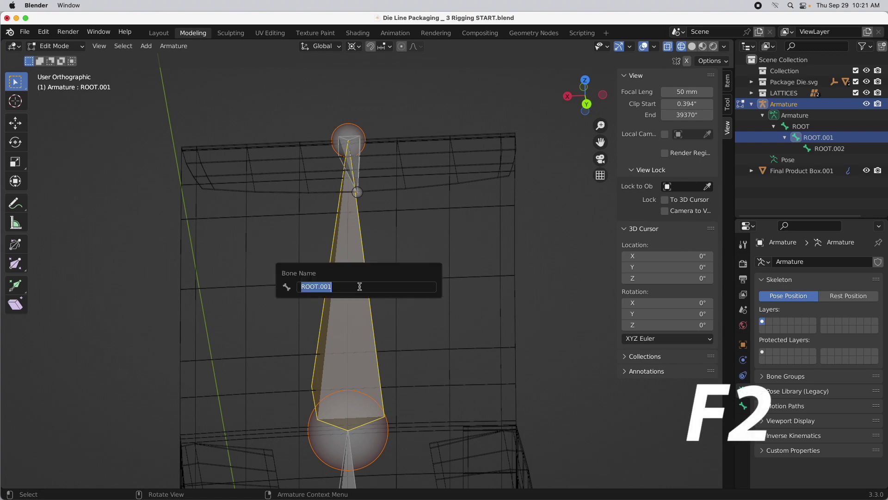
text(LID . top)
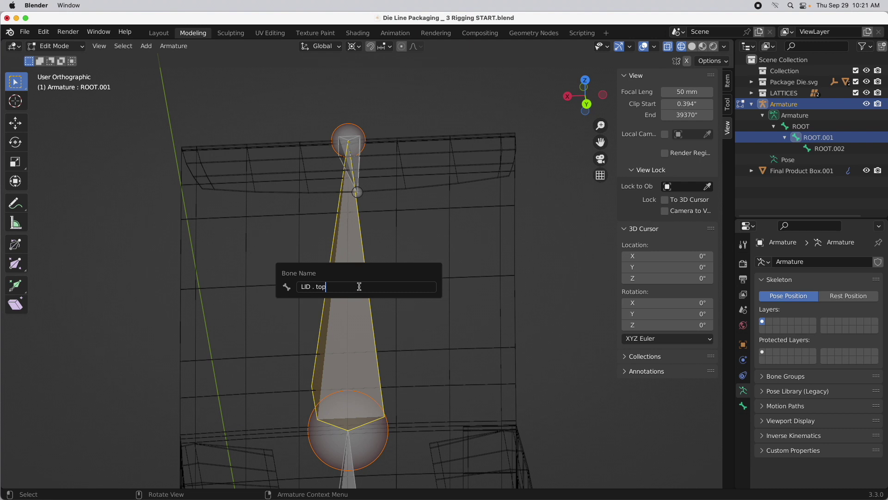
key(Return)
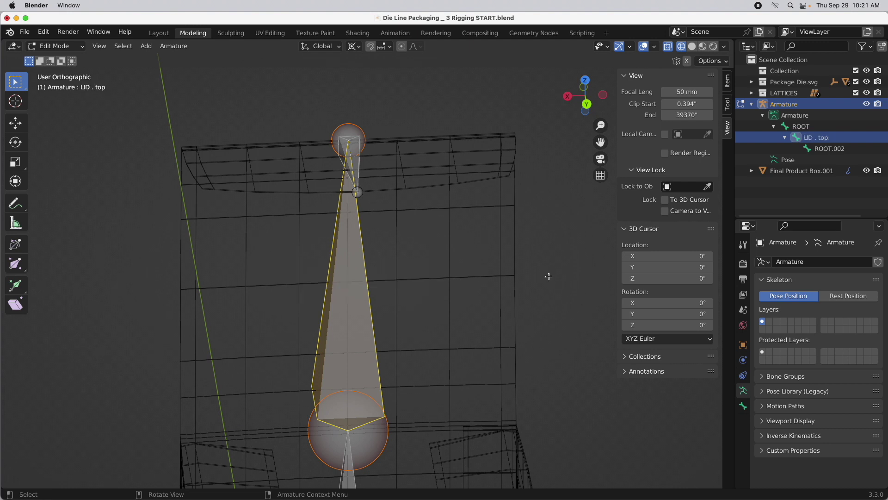
middle_drag(464, 331, 458, 313)
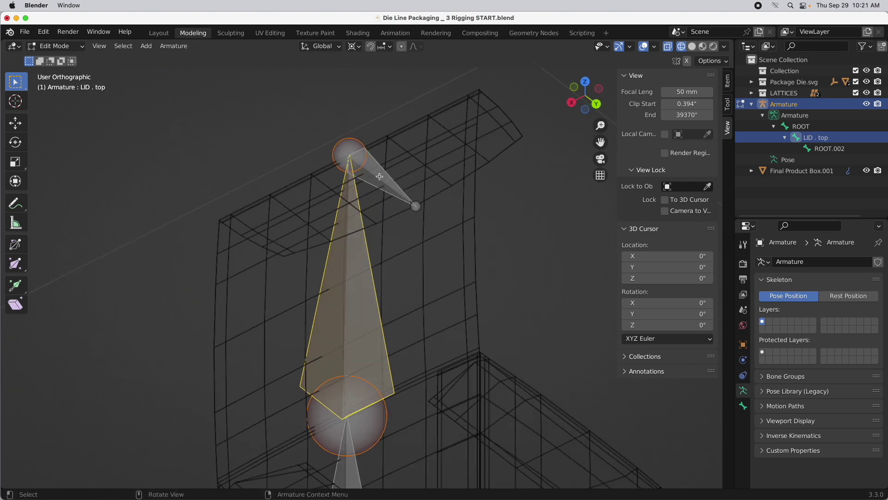
- Copy the name 'FLAP . top' from the Final Product Box mesh's data in Object Mode
key(Tab)
click(461, 185)
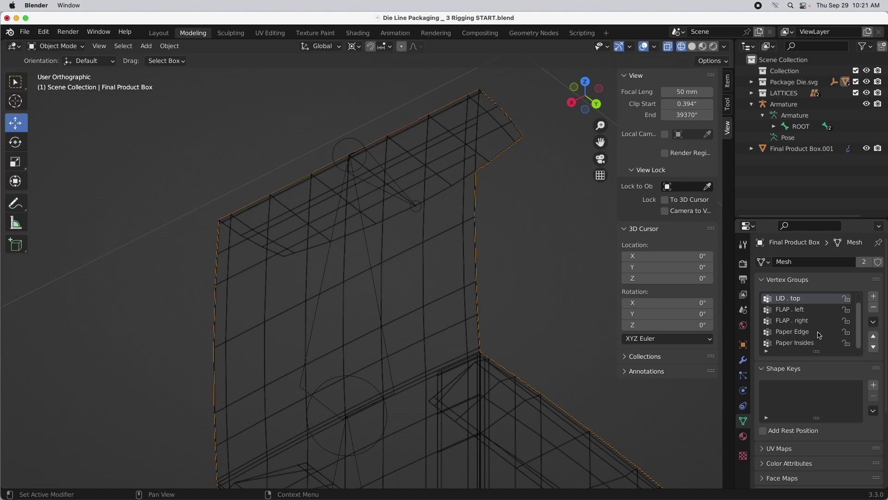
scroll(828, 320, up, 1)
double_click(785, 299)
key(super+c)
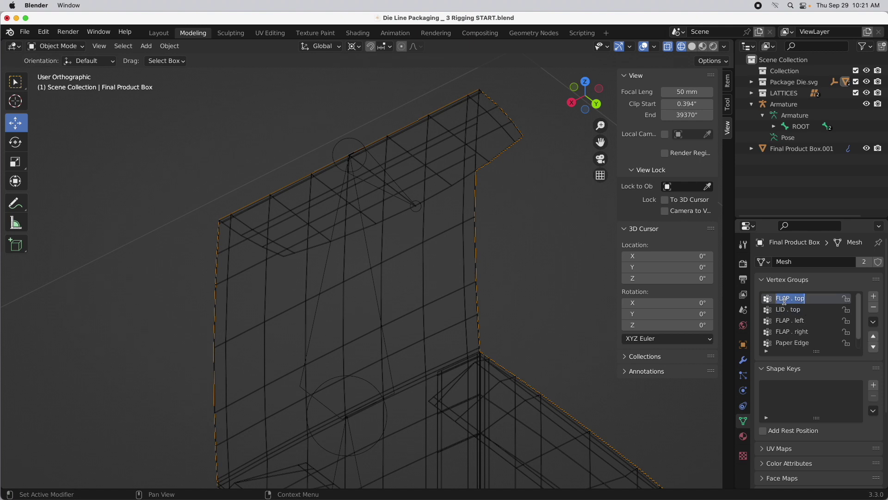
- In the armature's Edit Mode, rename bone ROOT.002 to 'FLAP . top' with the pasted name
click(354, 143)
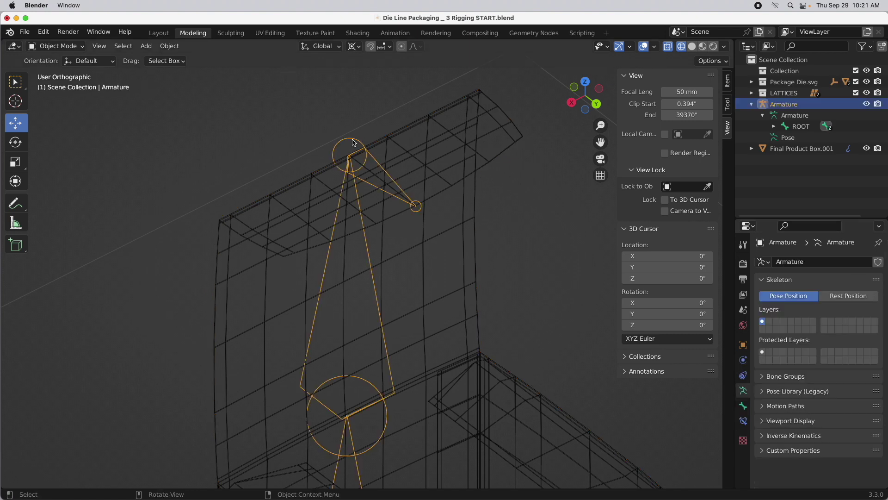
key(Tab)
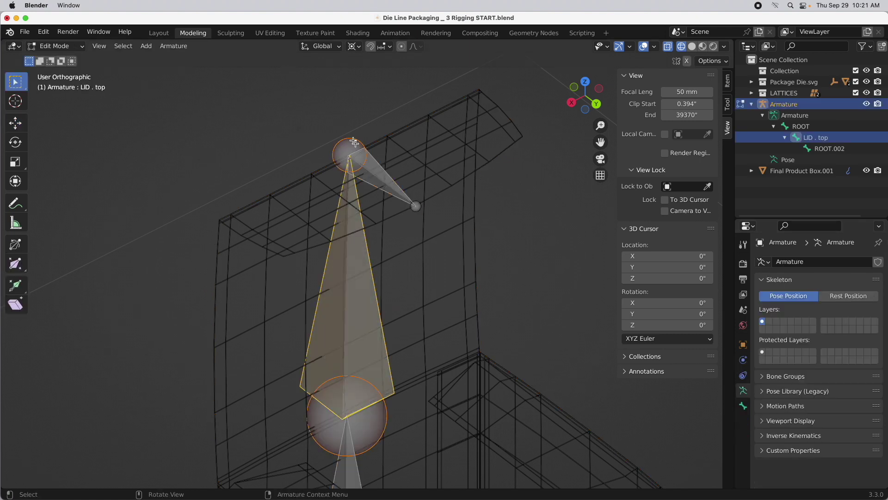
click(377, 170)
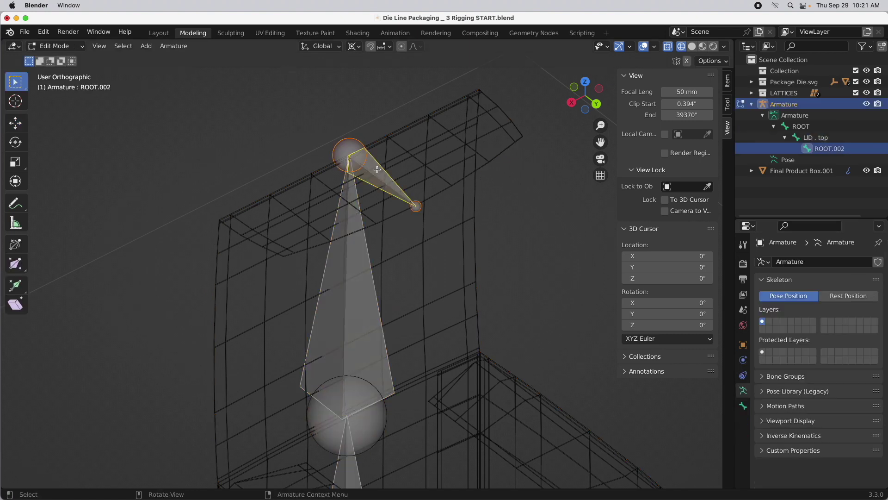
key(F2)
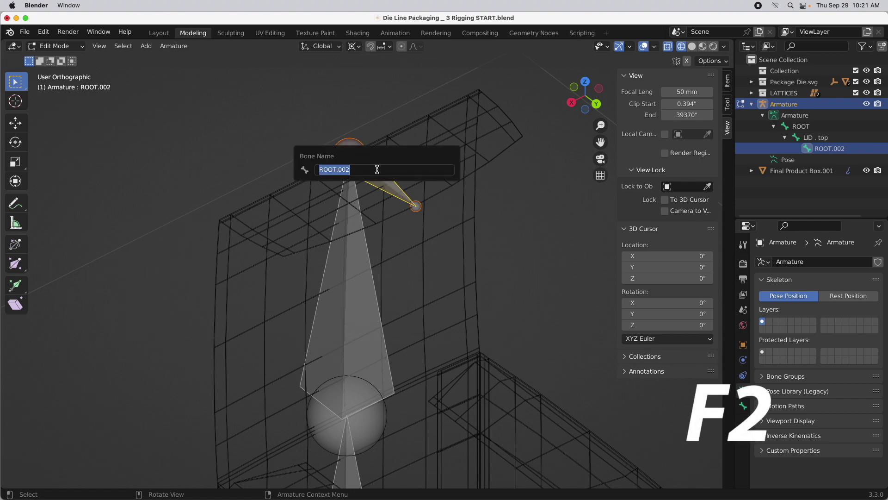
key(super+v)
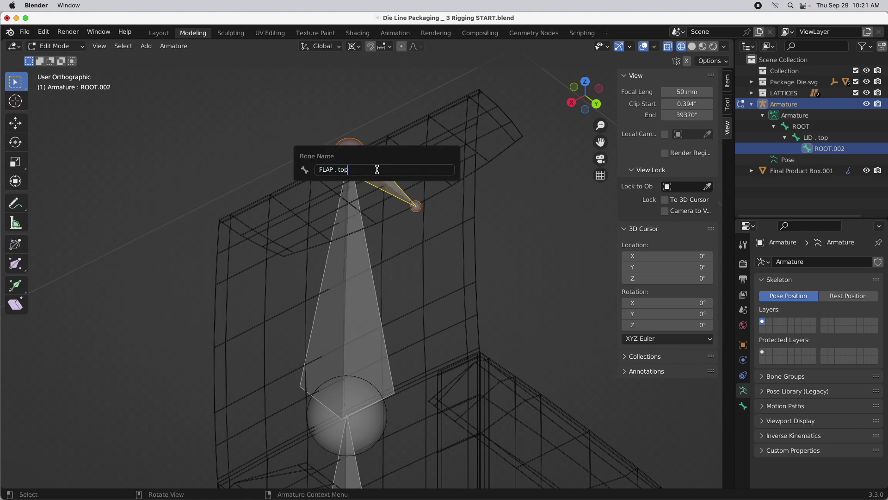
key(Return)
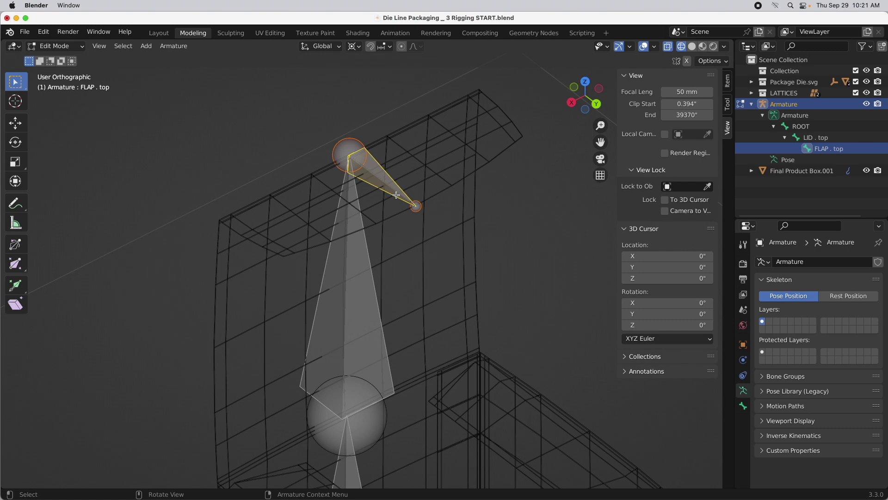
alt+drag(513, 317, 320, 365)
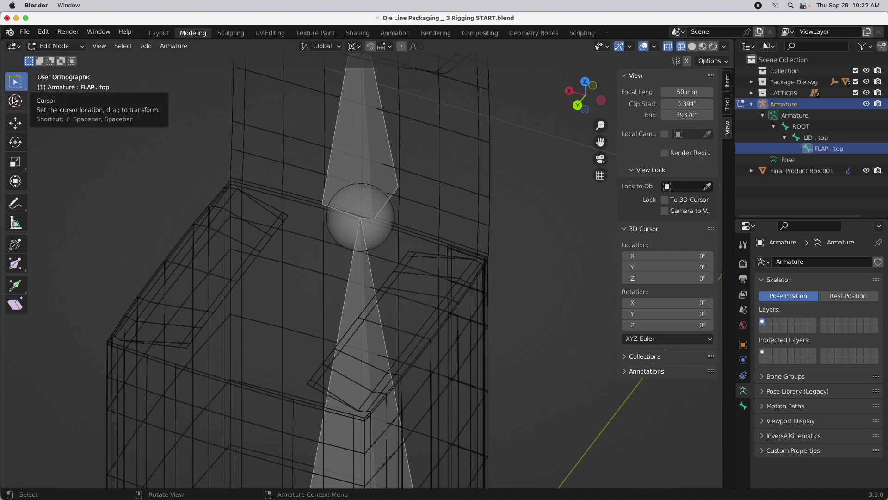
- With X-ray off, place the 3D cursor on the box's top edge beside the right flap
click(15, 101)
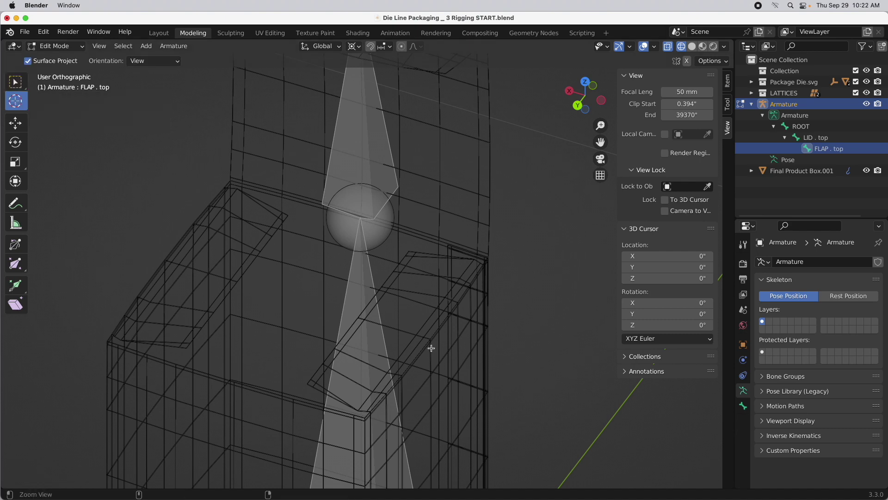
scroll(460, 311, up, 5)
scroll(491, 259, up, 2)
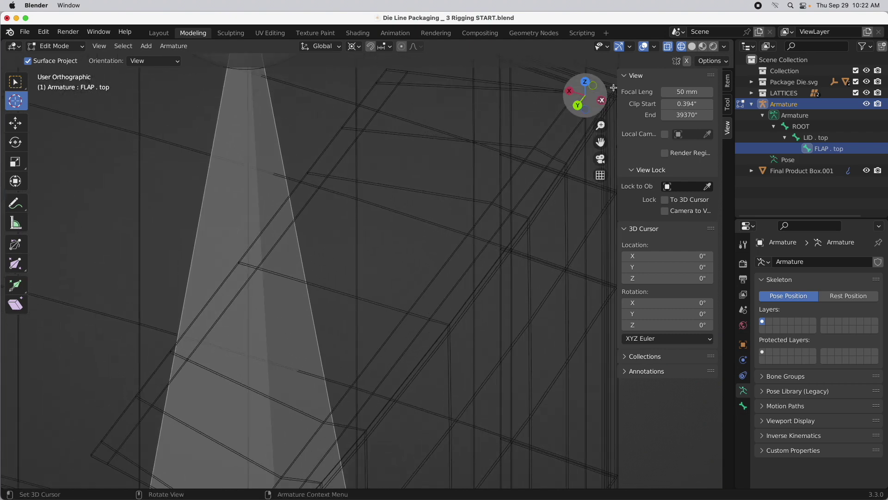
click(668, 46)
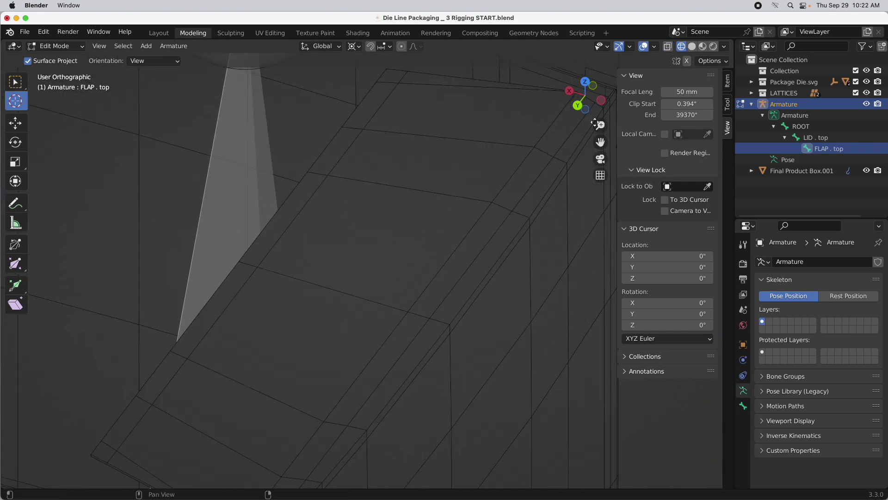
click(449, 324)
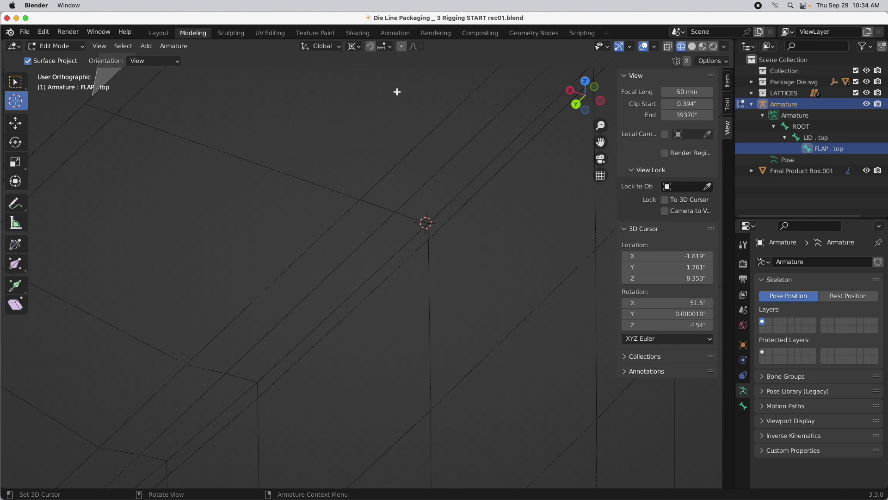
- Enable Vertex snapping and snap the 3D cursor onto the corner at X -1.822", Y 1.755", Z 8.349"
click(371, 47)
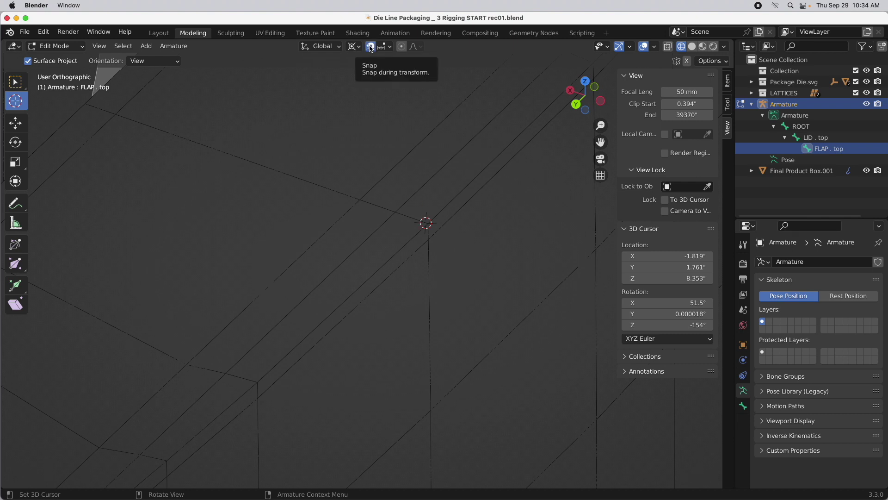
click(384, 46)
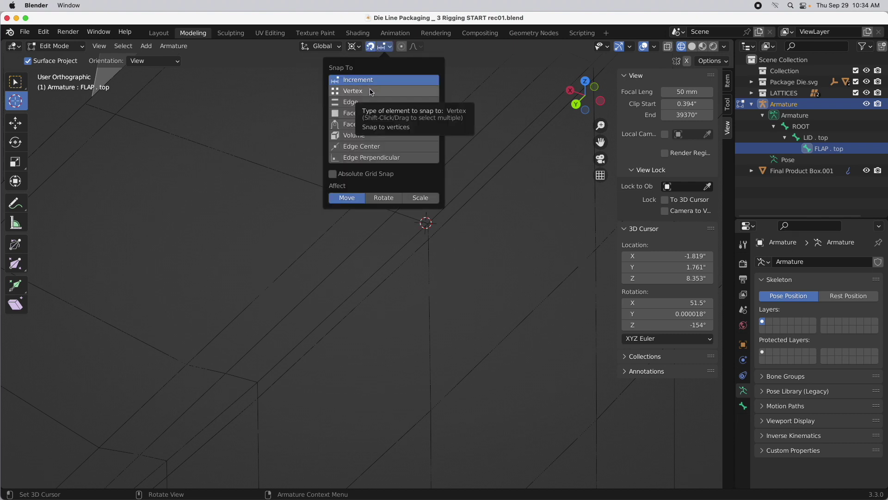
click(371, 91)
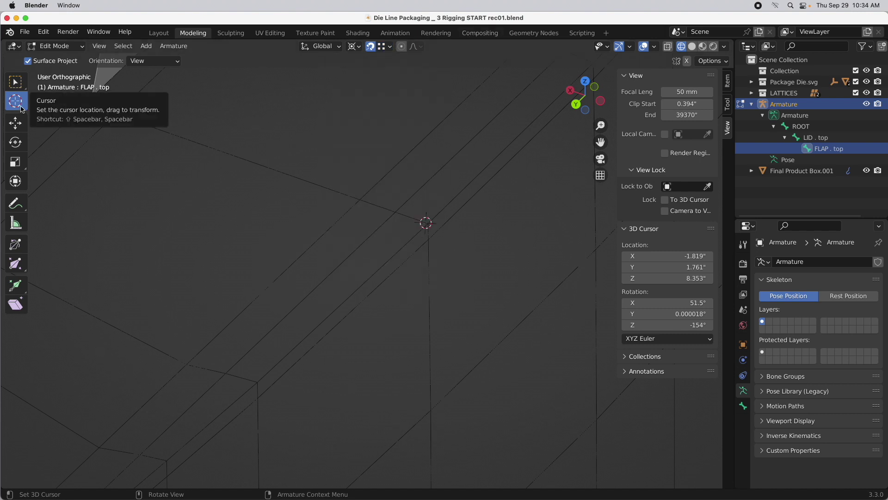
mouse_move(421, 221)
mouse_down()
mouse_move(413, 205)
mouse_move(424, 220)
mouse_up()
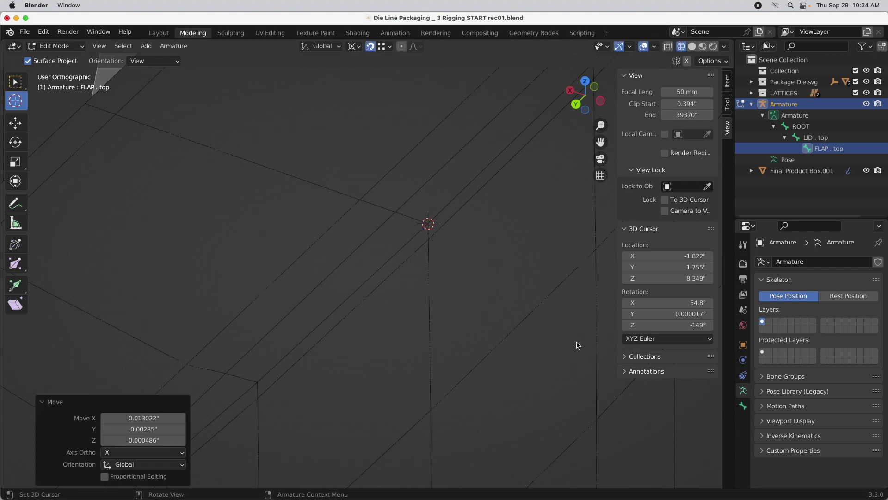
- Turn snapping off and add a Single Bone at the 3D cursor
click(369, 46)
scroll(347, 263, down, 10)
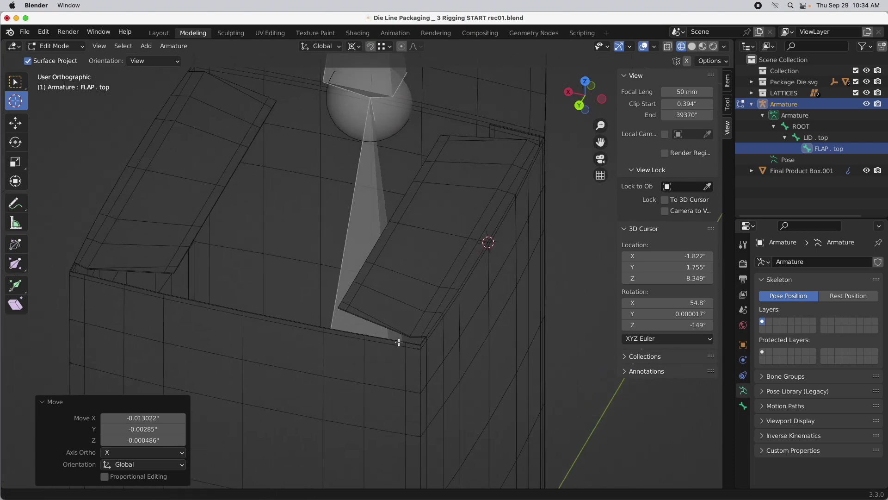
middle_drag(399, 342, 390, 341)
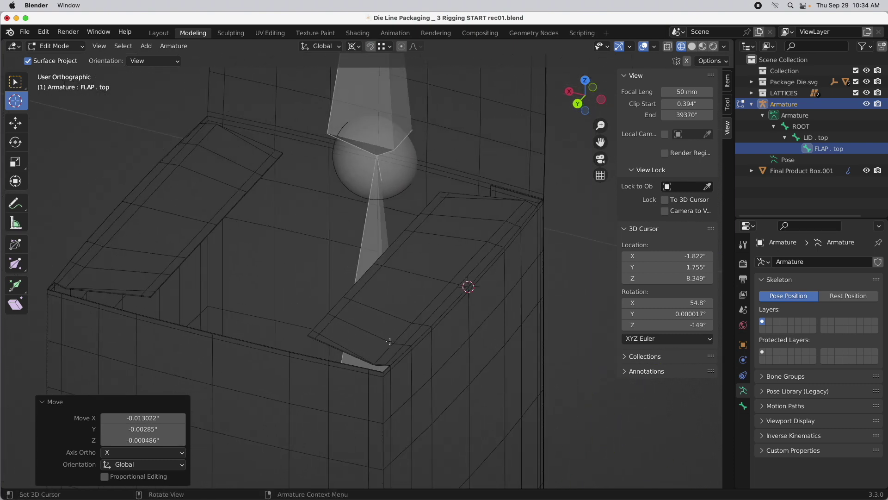
key(shift+a)
click(145, 46)
click(155, 59)
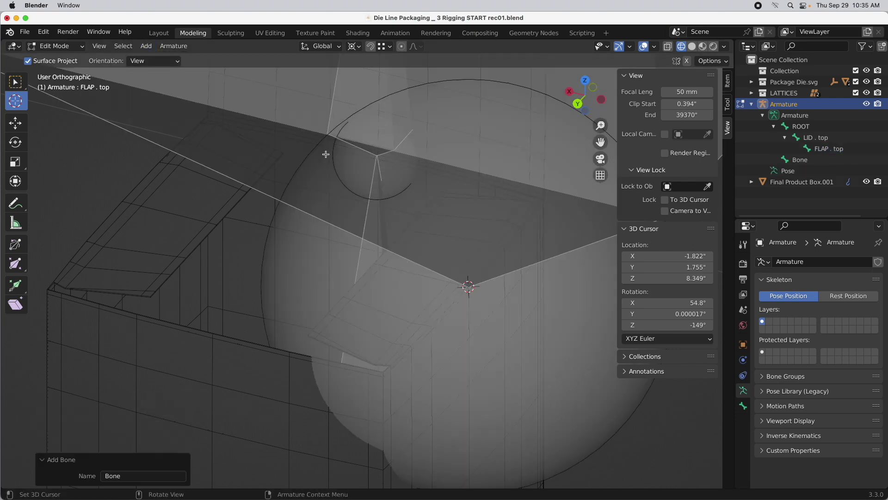
- Scale the new bone down to 0.042 and frame it in close view
scroll(493, 278, down, 10)
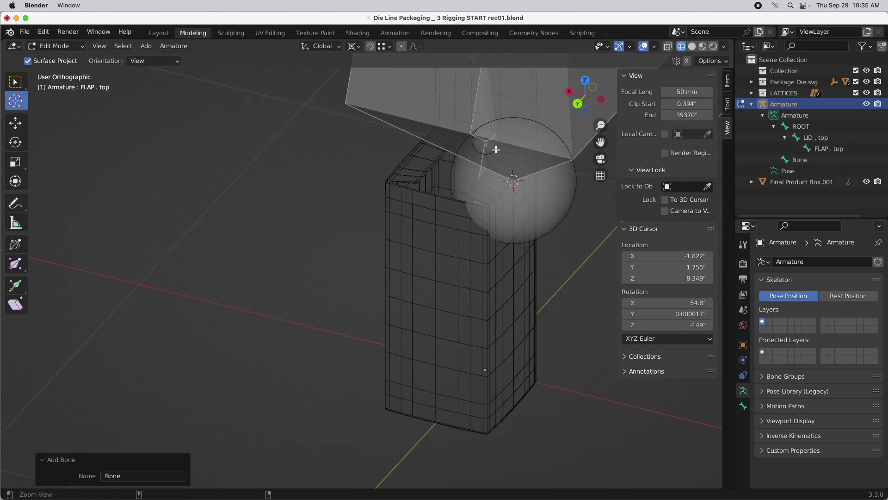
shift+middle_drag(476, 172, 451, 216)
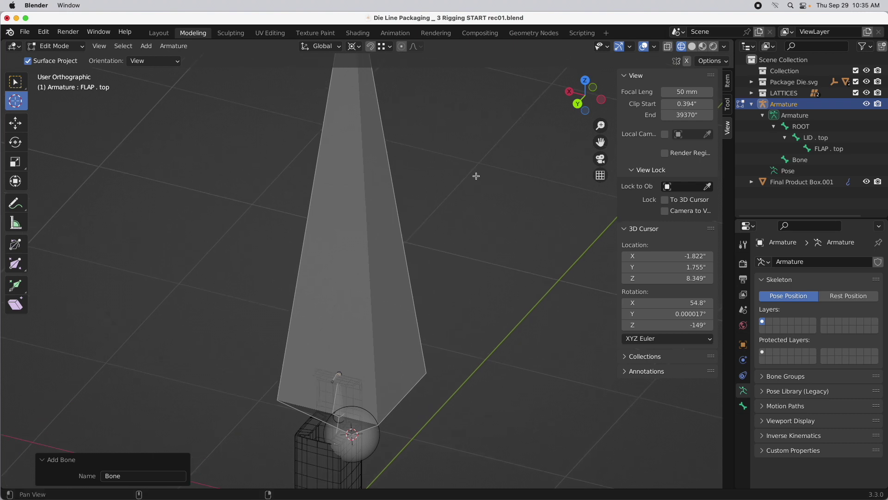
key(s)
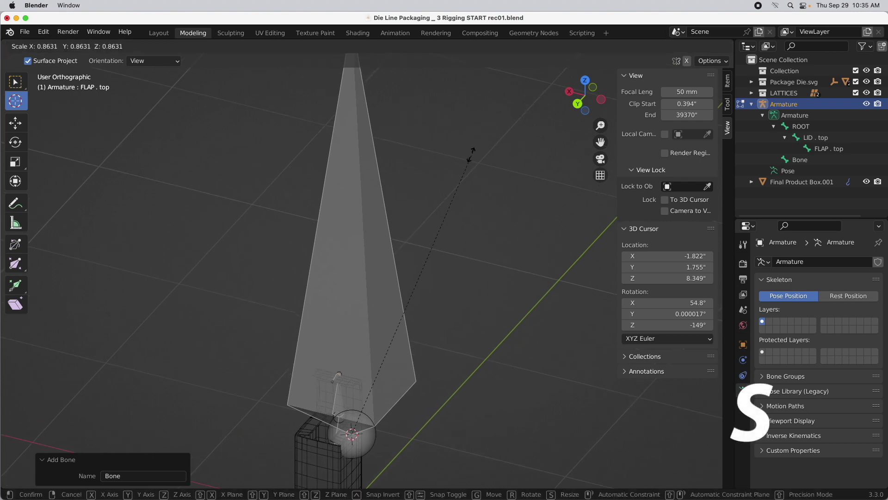
click(374, 406)
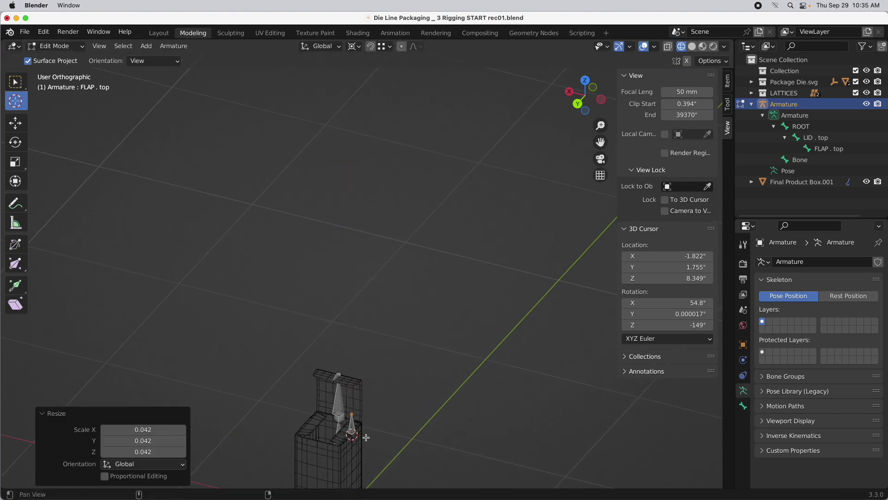
shift+middle_drag(374, 406, 390, 287)
scroll(391, 266, up, 2)
scroll(391, 266, up, 6)
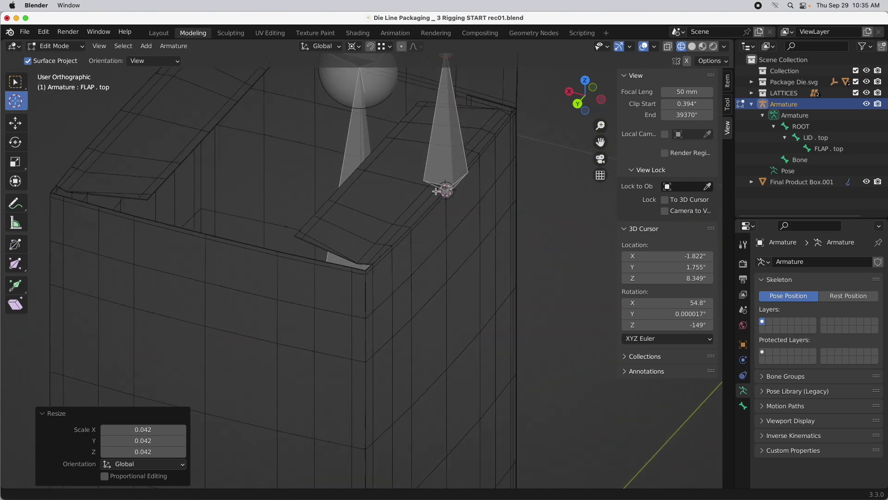
shift+middle_drag(440, 246, 442, 315)
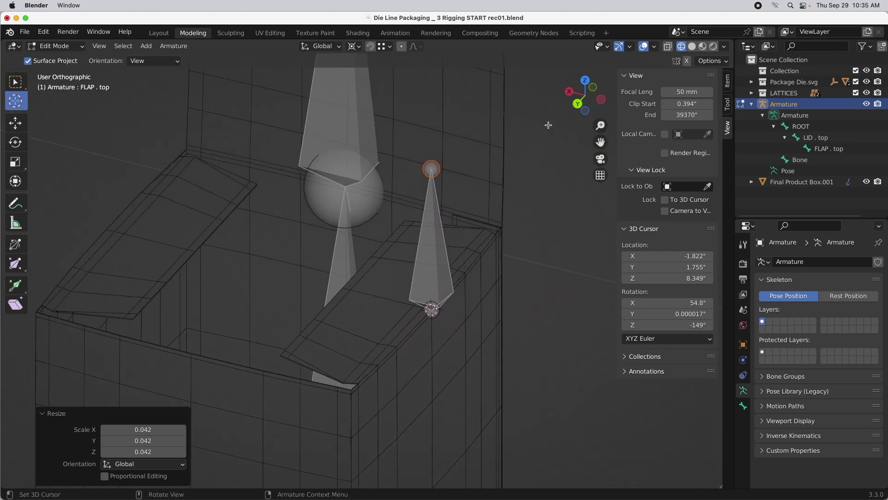
- In back view with X-ray on, rotate the new bone 90° about Y so it lies horizontal
click(577, 105)
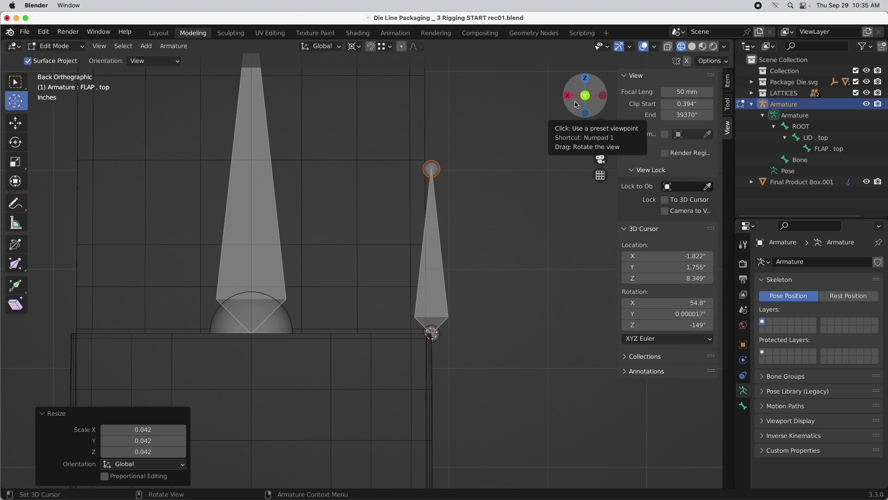
key(alt+z)
scroll(455, 308, up, 1)
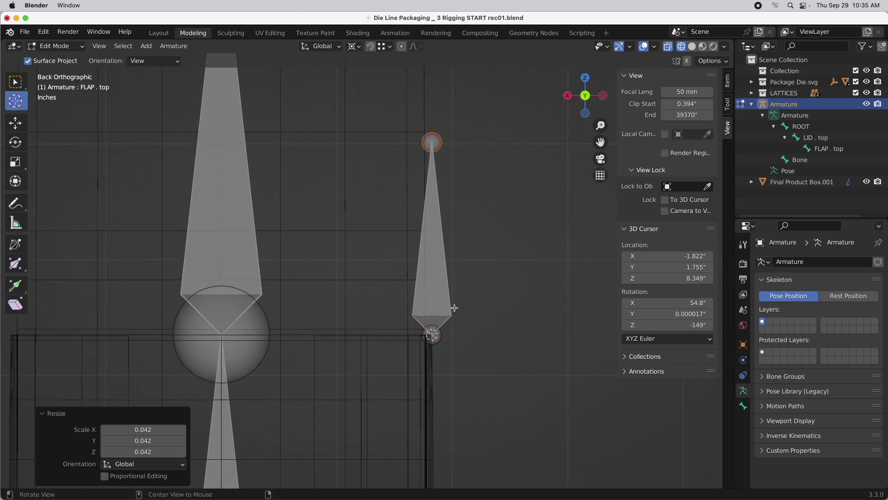
shift+middle_drag(454, 308, 490, 247)
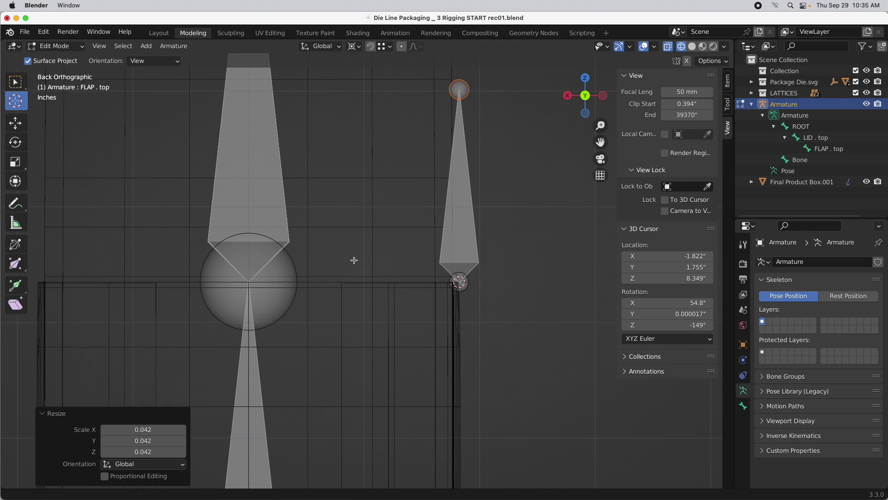
scroll(353, 257, up, 2)
key(shift+space)
key(r)
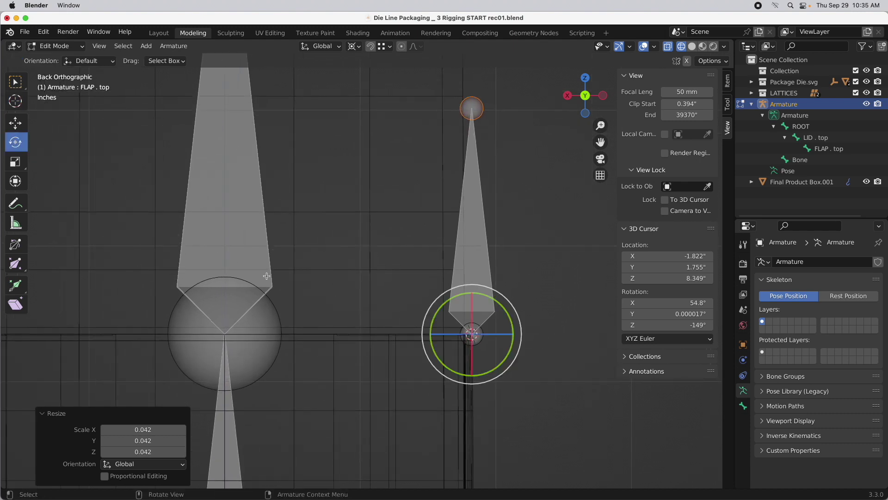
drag(455, 293, 259, 418)
click(118, 440)
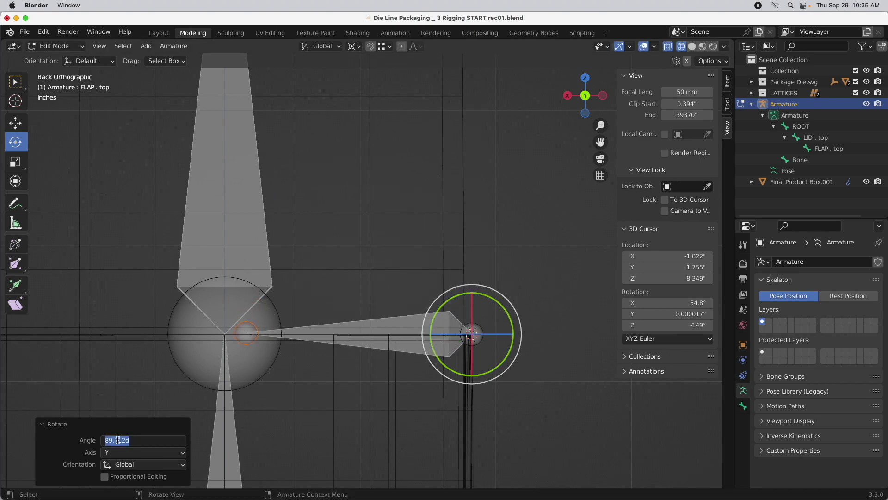
text(90)
key(Return)
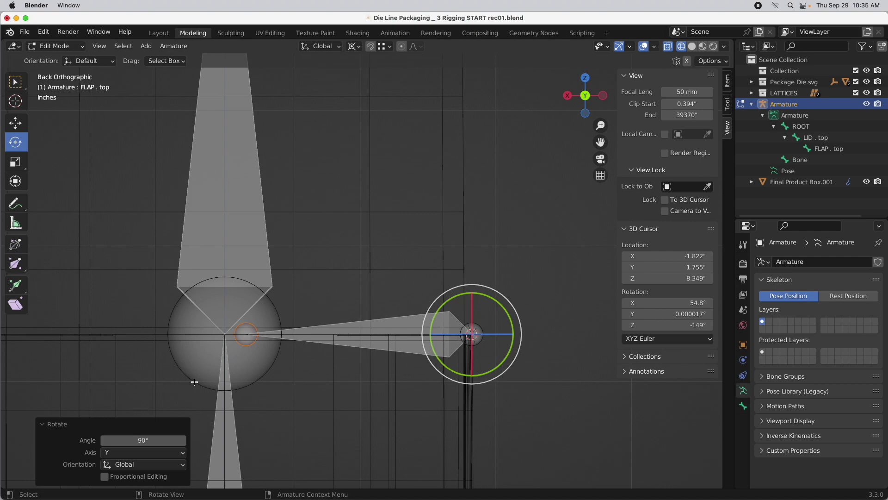
ctrl+middle_drag(256, 338, 307, 228)
- Move the bone along X by -0.67817" onto the right side flap hinge
click(16, 122)
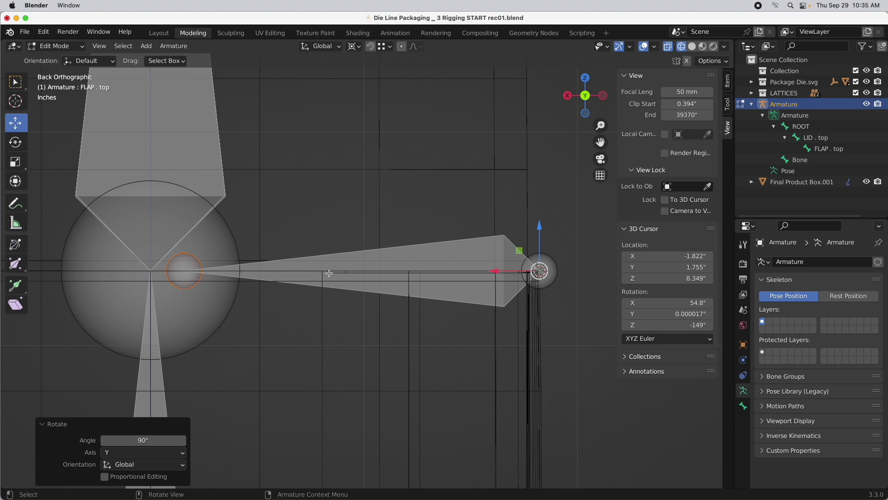
key(g)
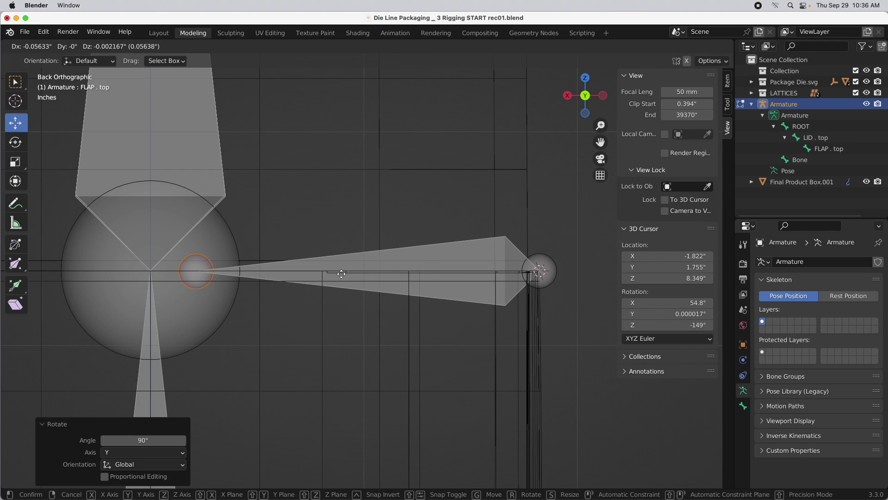
key(x)
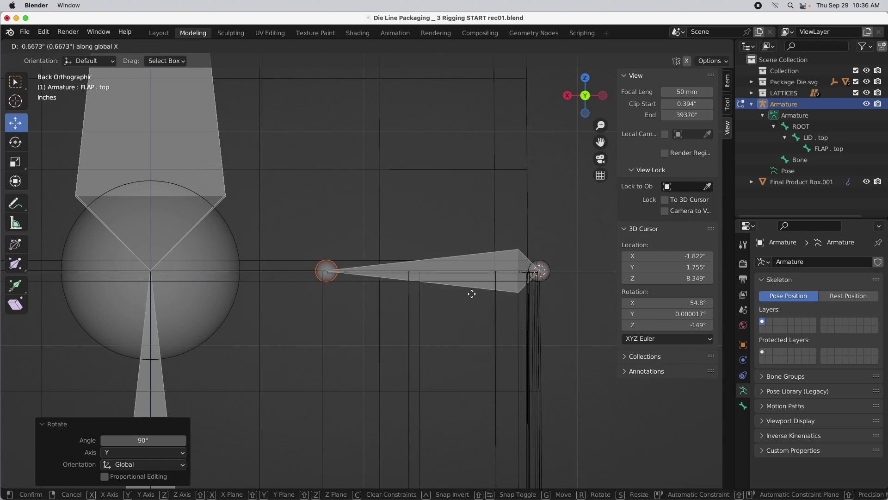
click(471, 294)
middle_drag(472, 294, 348, 263)
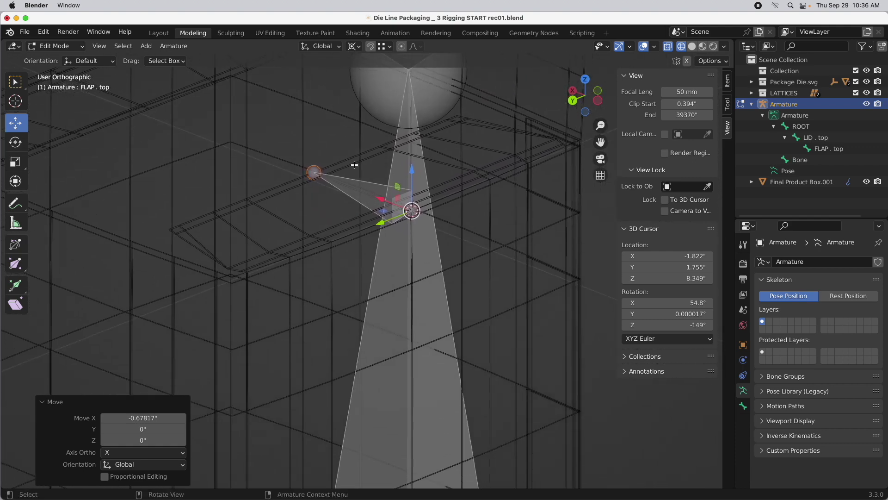
- Select the new unnamed side bone and name it 'FLAP . right'
click(364, 191)
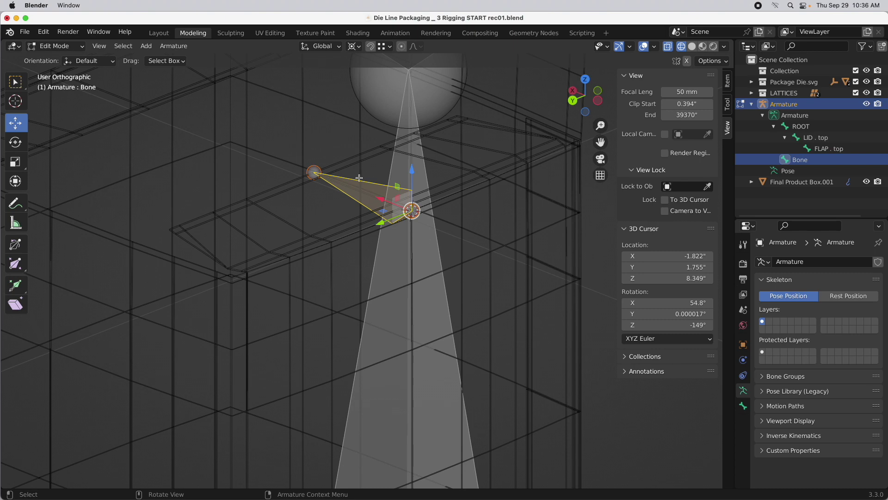
key(F2)
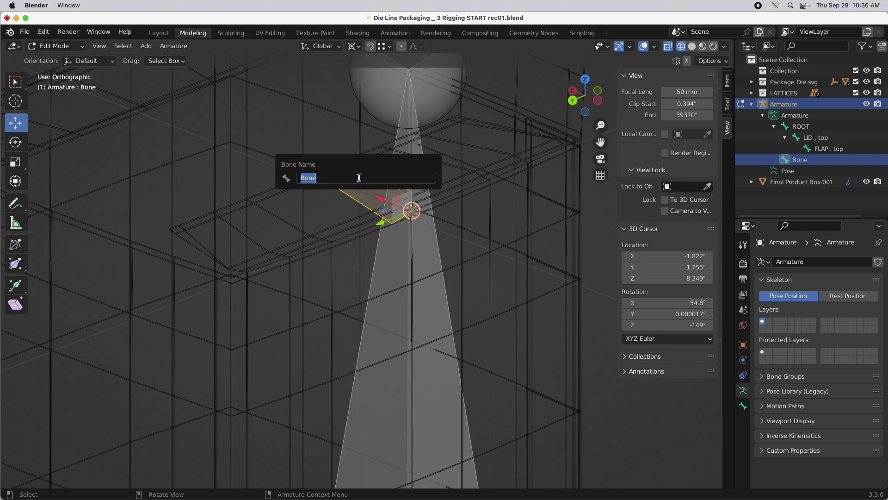
text(FLAP)
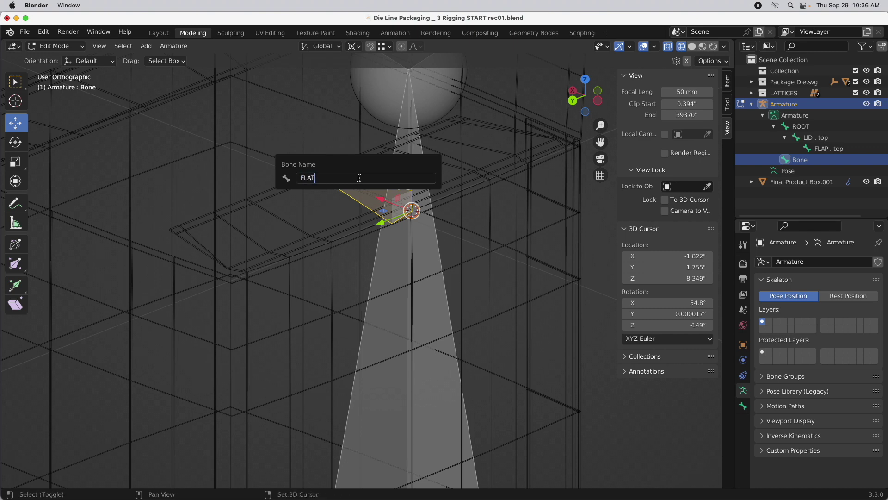
text( . )
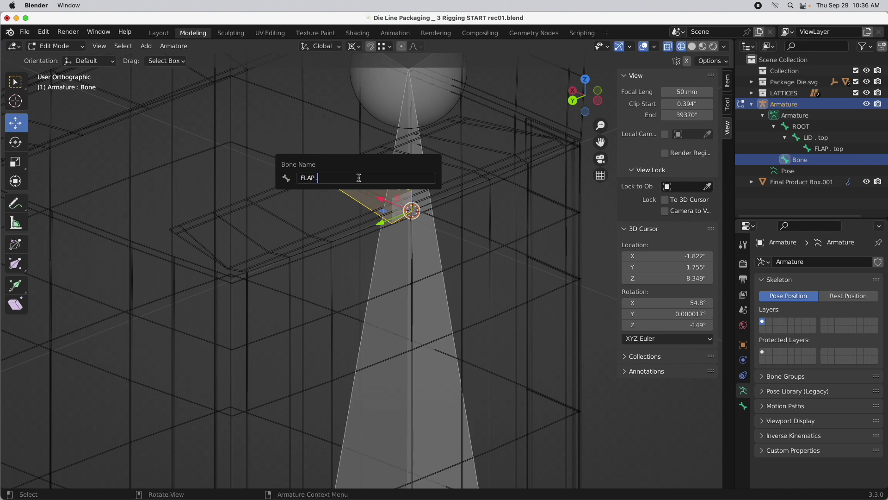
text(right)
key(Return)
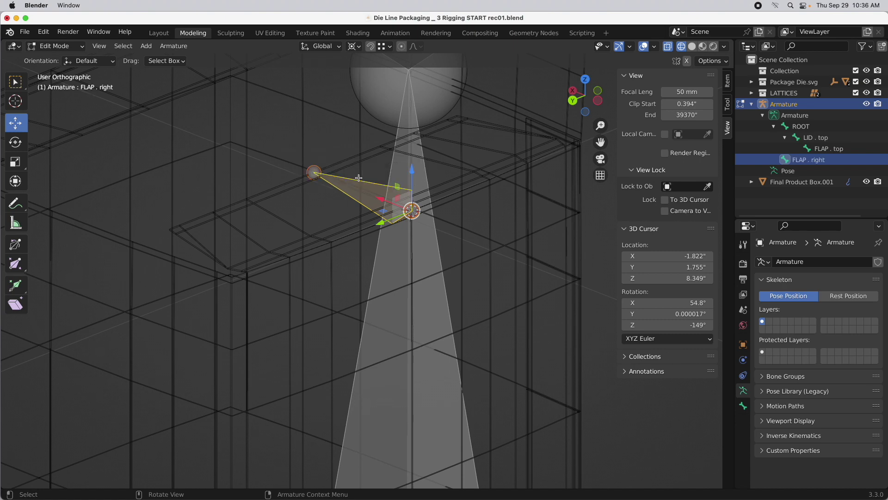
- Duplicate the FLAP . right bone and slide the copy along X to the box's left side
click(574, 102)
shift+middle_drag(294, 122, 368, 182)
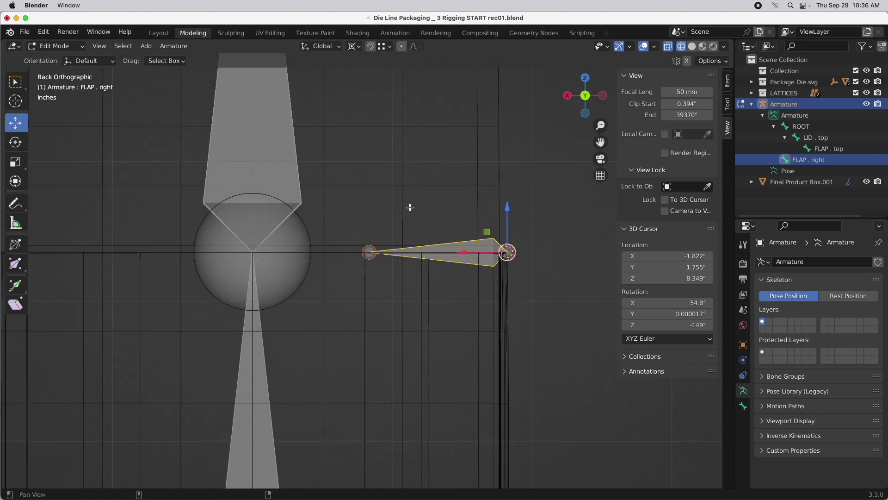
shift+middle_drag(408, 208, 443, 233)
scroll(480, 271, down, 2)
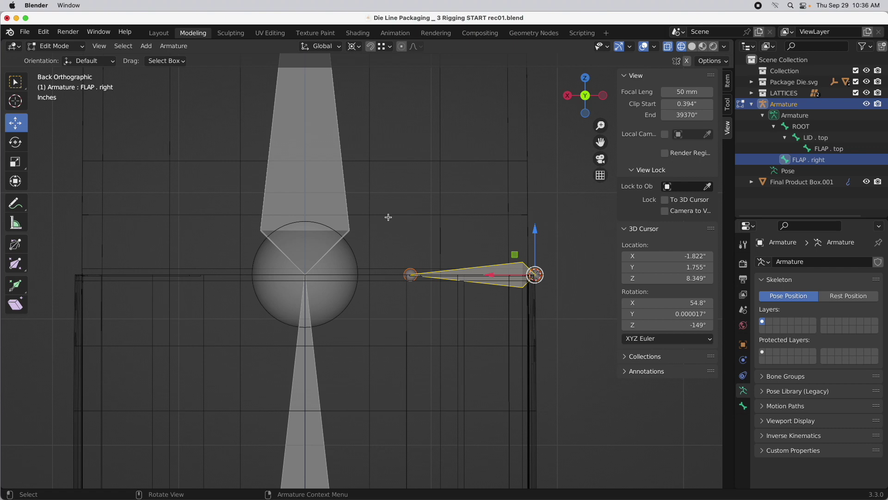
right_click(356, 187)
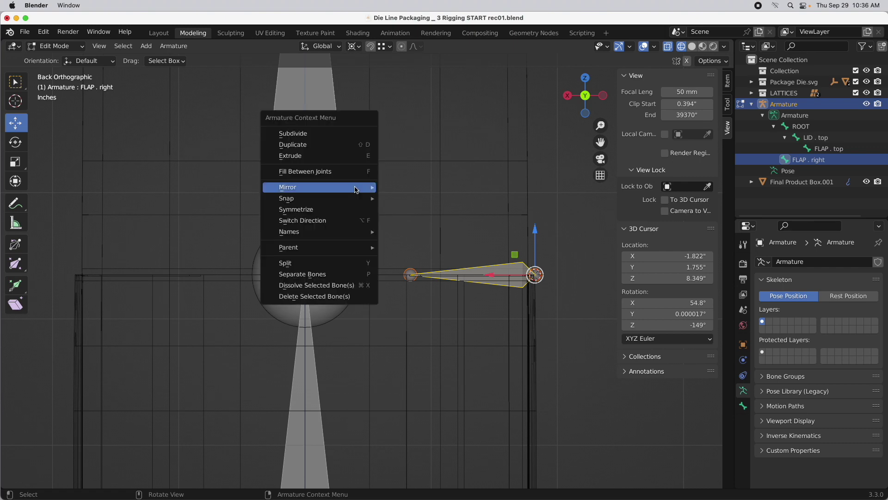
click(331, 145)
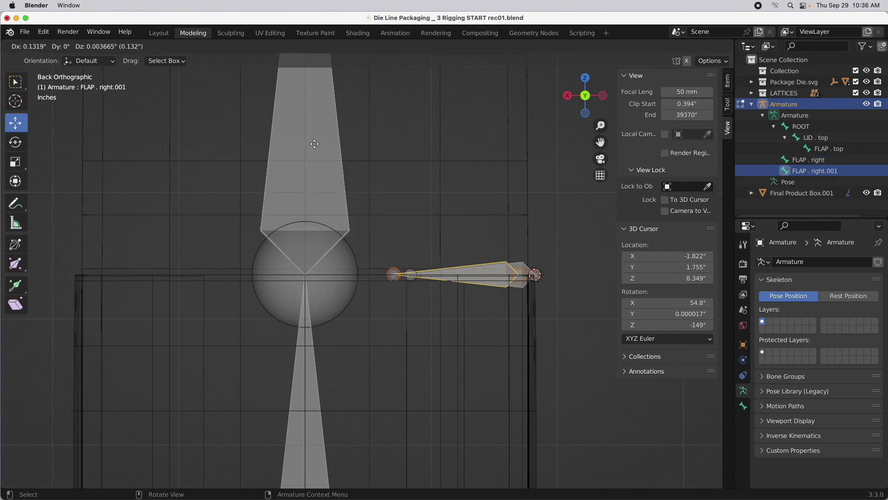
key(x)
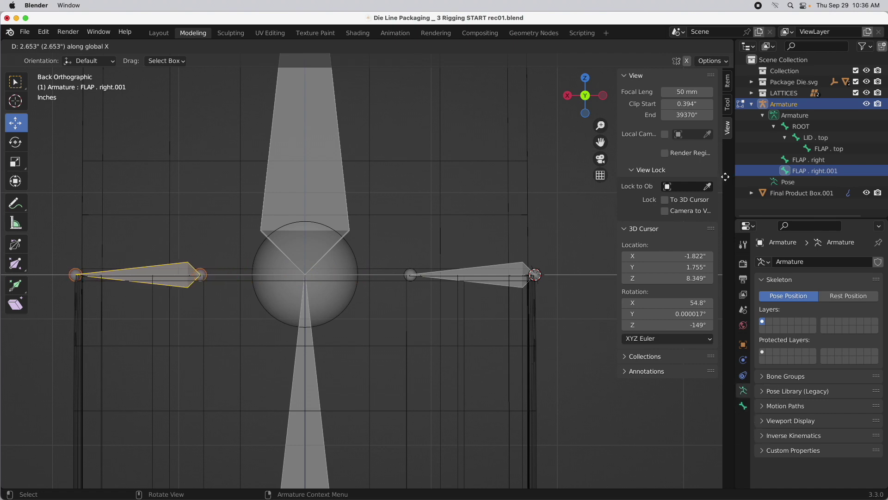
click(726, 178)
middle_drag(448, 248, 442, 270)
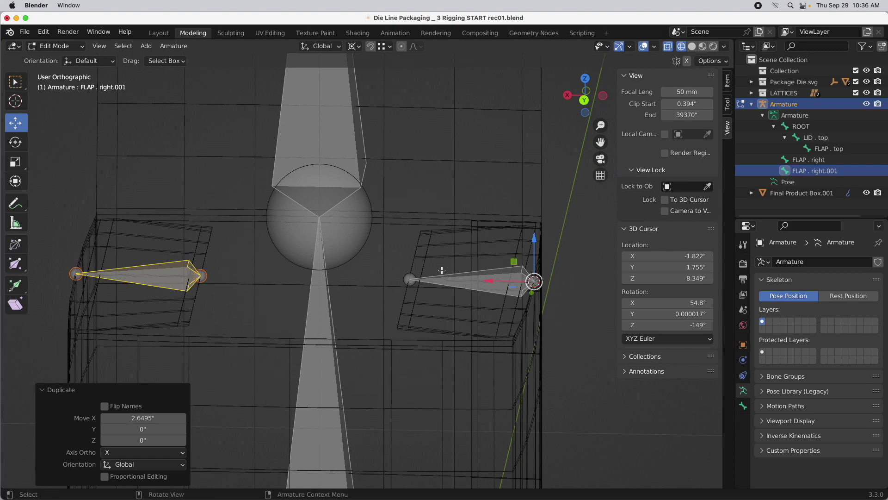
- Snap the 3D cursor to the copied bone and mirror it along X Local
key(shift+s)
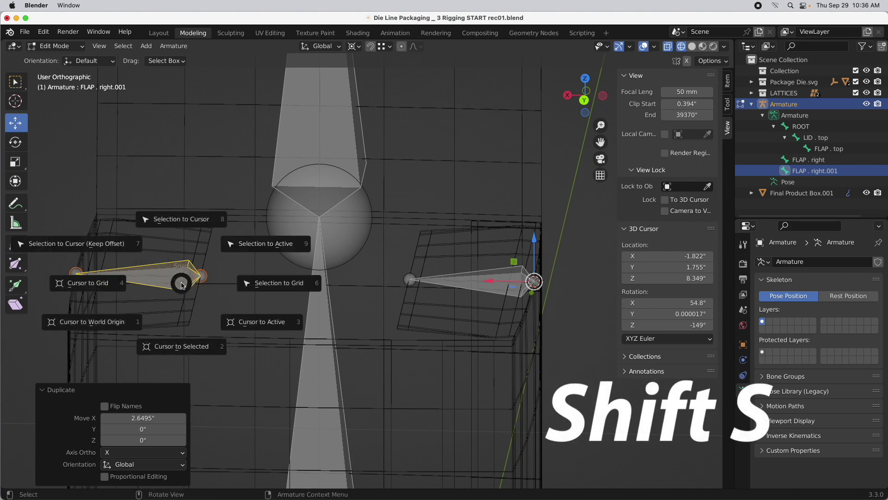
click(186, 345)
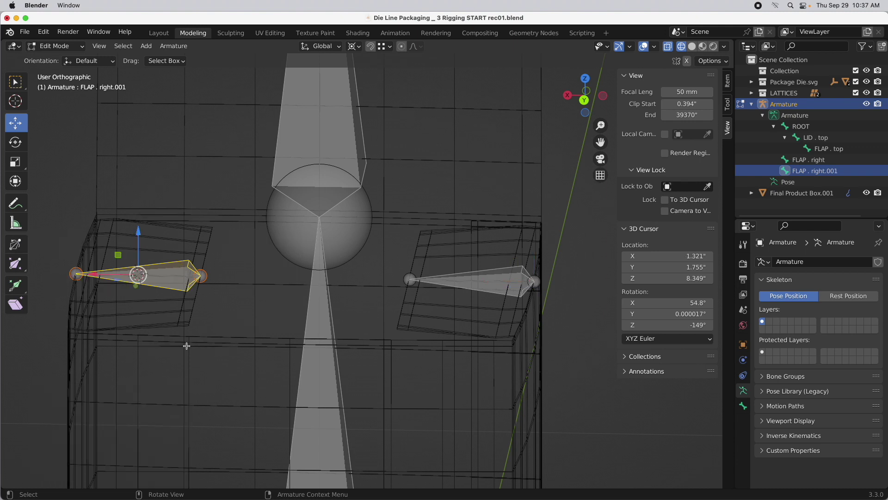
right_click(267, 185)
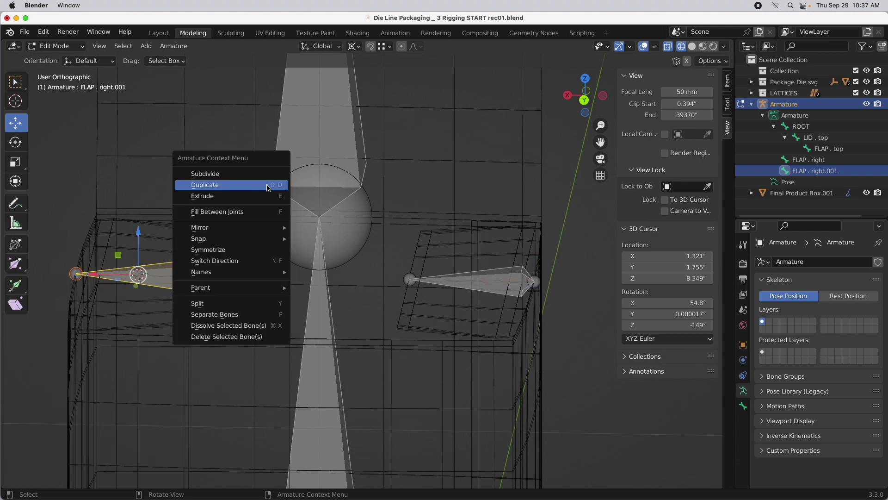
mouse_move(268, 229)
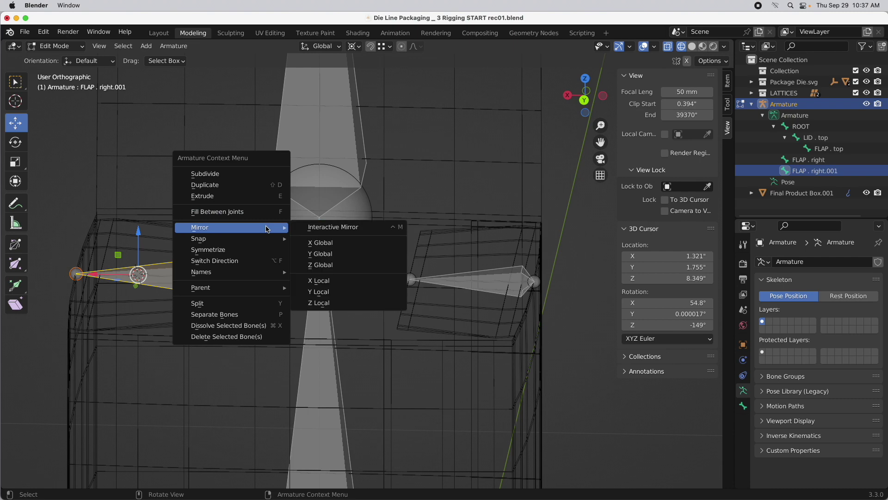
click(323, 282)
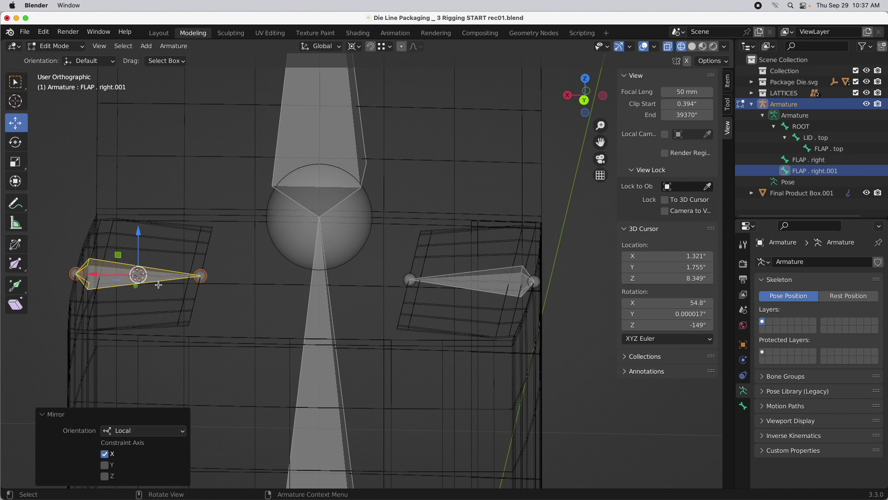
- Rename the mirrored copy to 'FLAP . left'
key(F2)
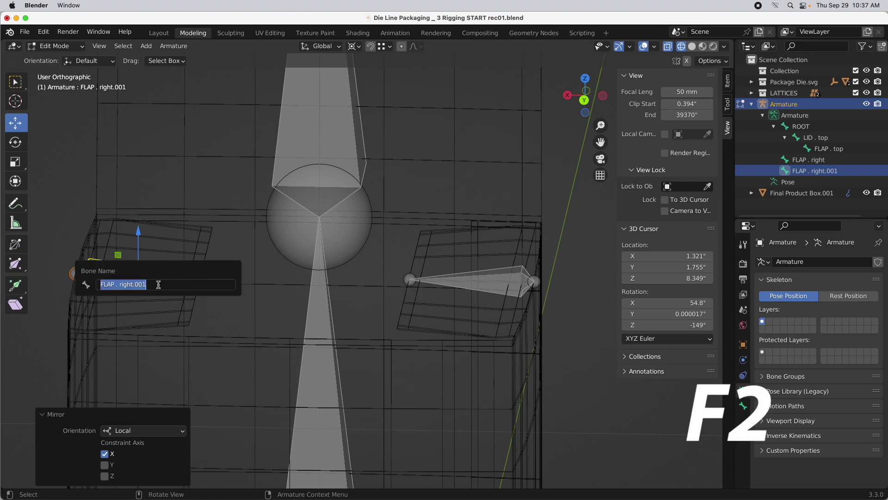
key(End)
key(BackSpace)
key(BackSpace)
key(BackSpace)
key(BackSpace)
key(BackSpace)
key(BackSpace)
key(BackSpace)
key(BackSpace)
key(BackSpace)
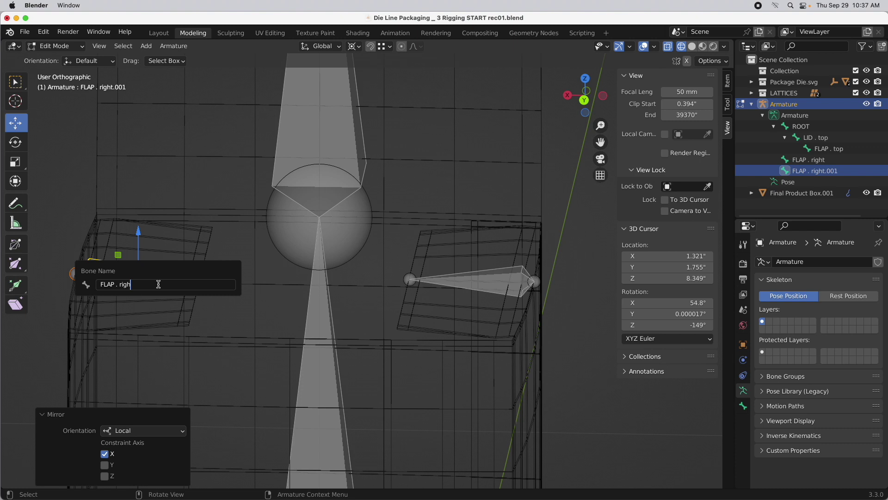
text(left)
key(Return)
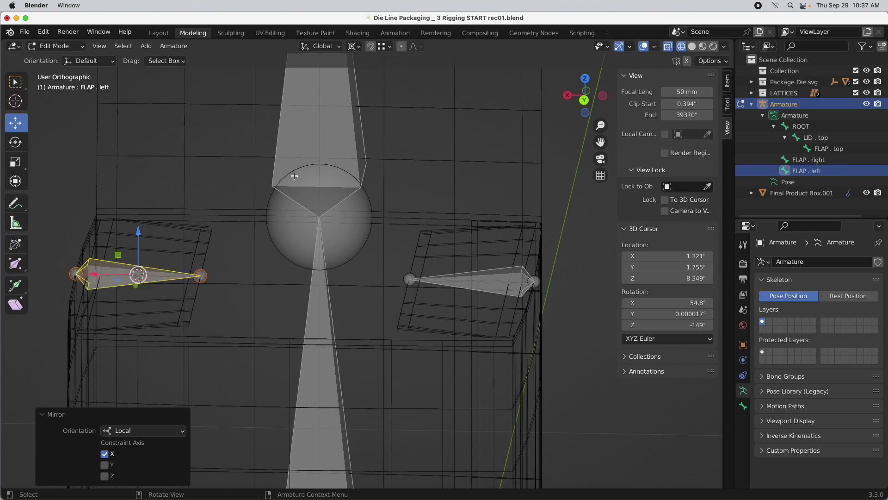
scroll(497, 160, down, 4)
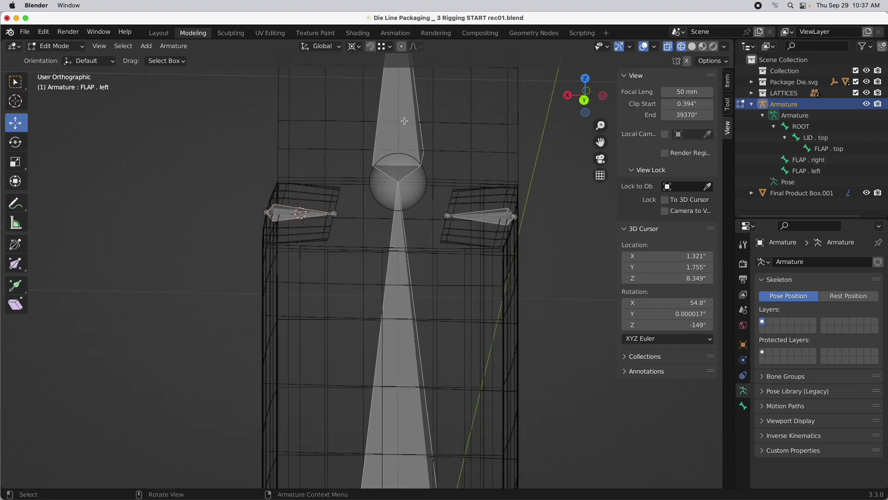
- Check the LID . top, FLAP . right and ROOT bones, then return the armature to Object Mode
click(431, 168)
shift+middle_drag(433, 168, 372, 259)
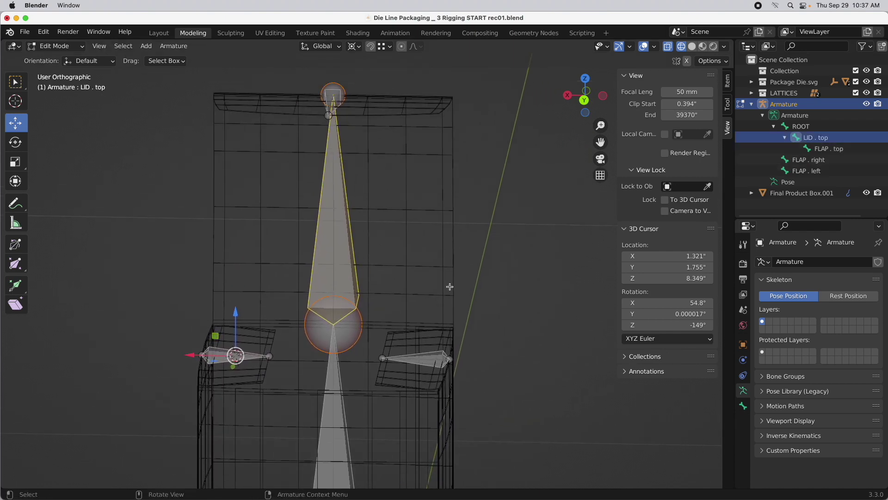
click(426, 354)
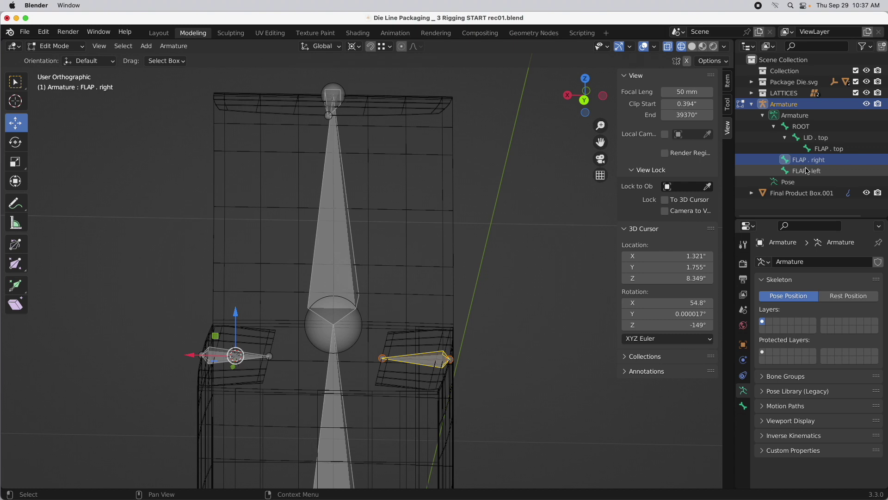
middle_drag(407, 307, 375, 386)
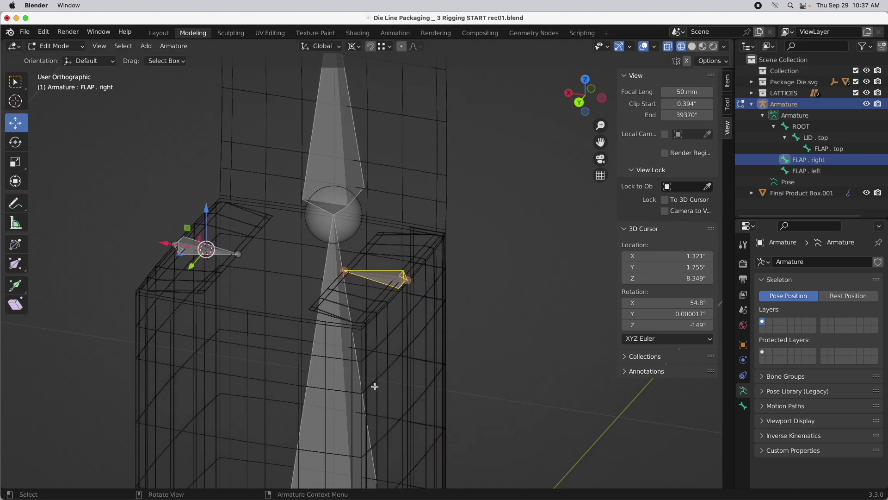
click(331, 264)
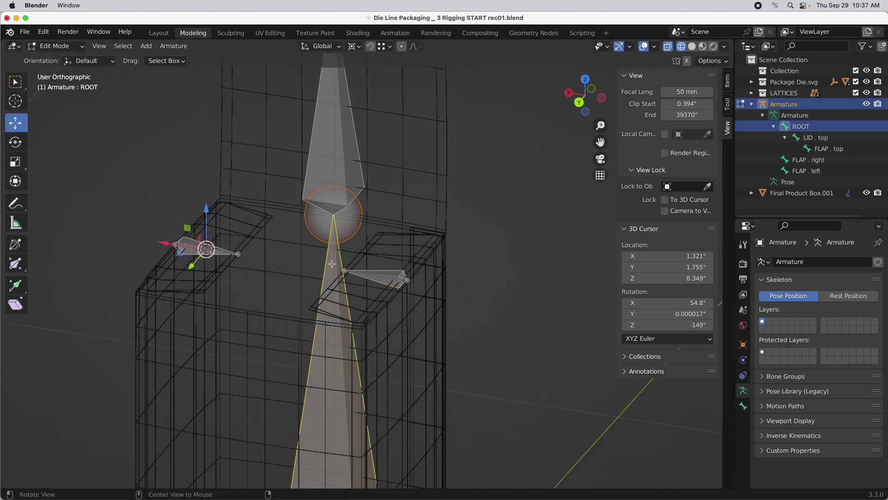
scroll(308, 301, down, 2)
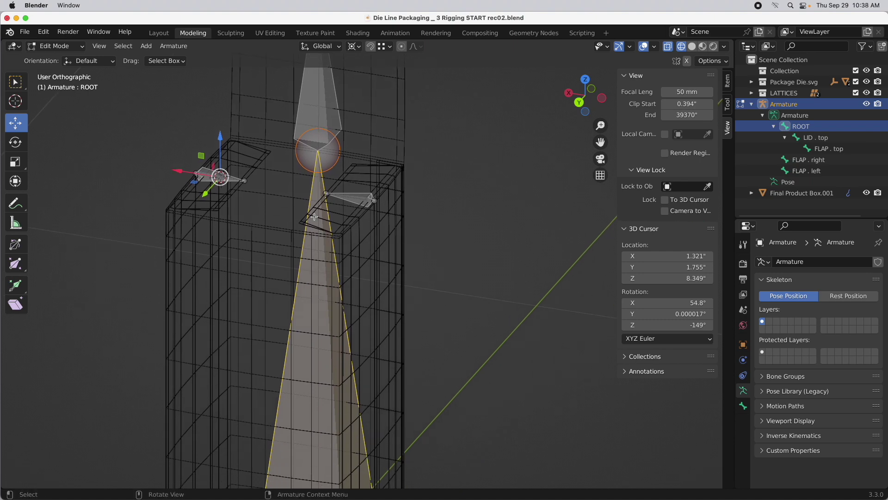
key(Tab)
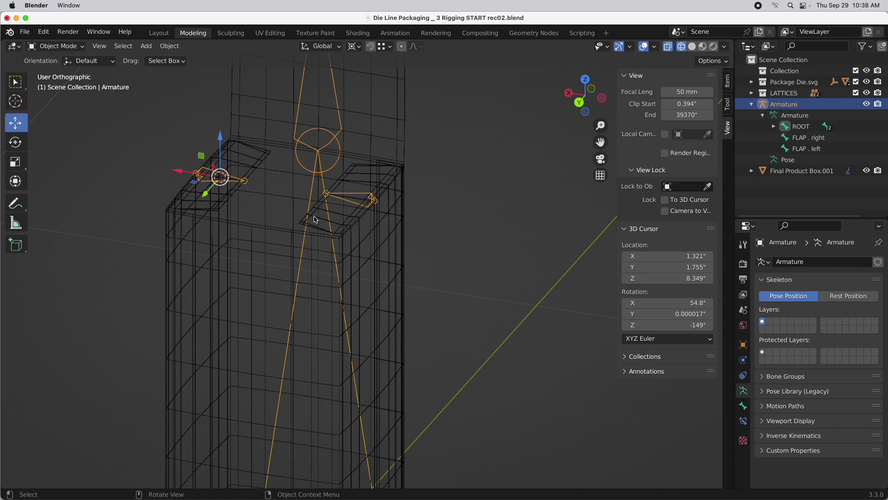
- Exclude the Package Die.svg collection from the view layer
click(752, 83)
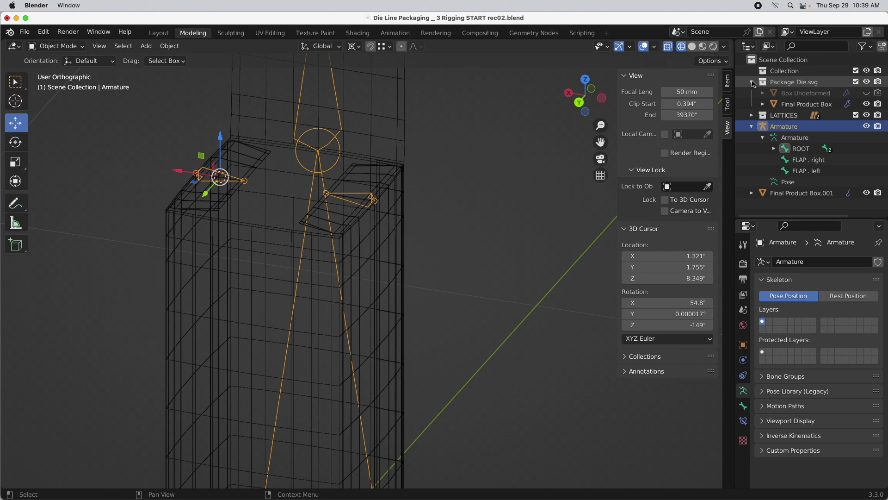
click(752, 82)
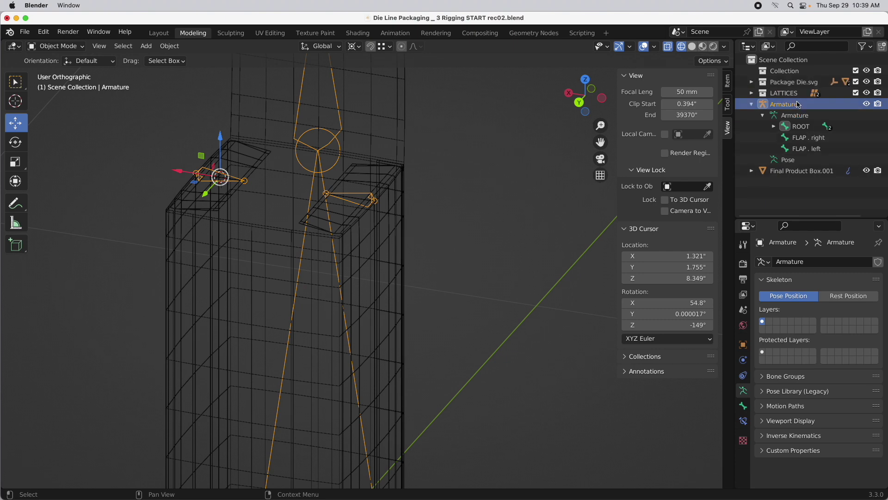
click(856, 82)
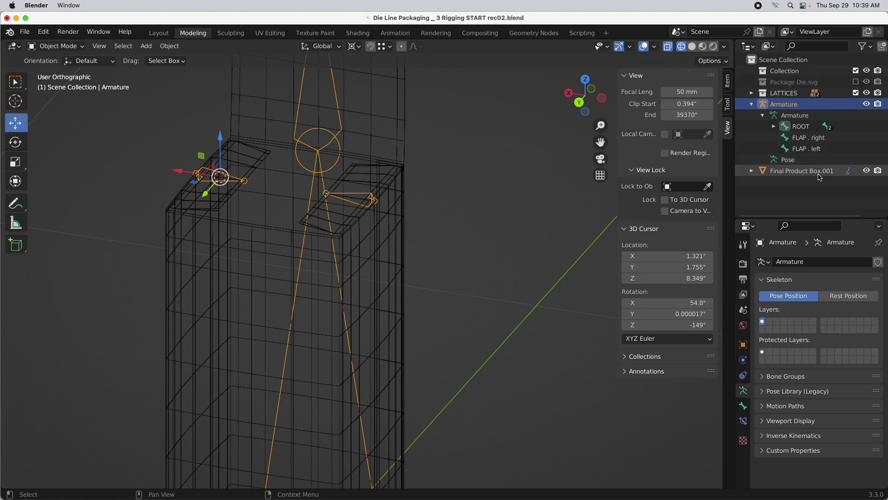
- Parent Final Product Box.001 to the Armature using Armature Deform With Empty Groups
click(837, 172)
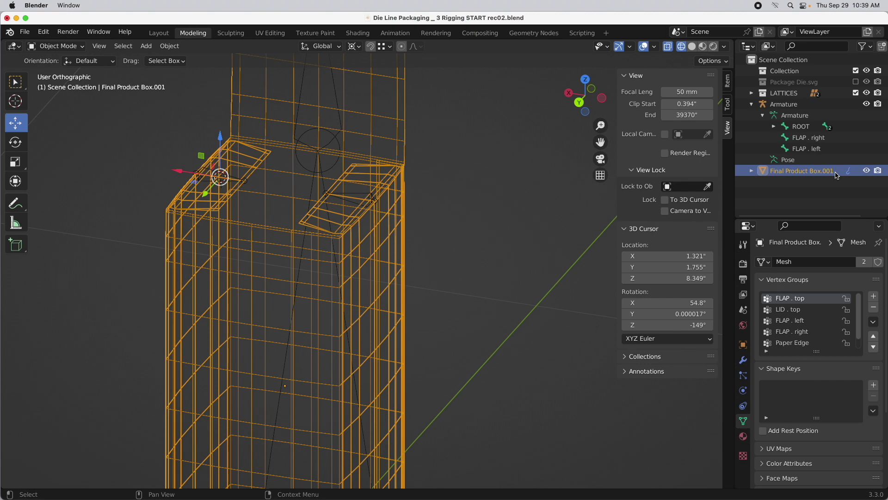
shift+click(342, 122)
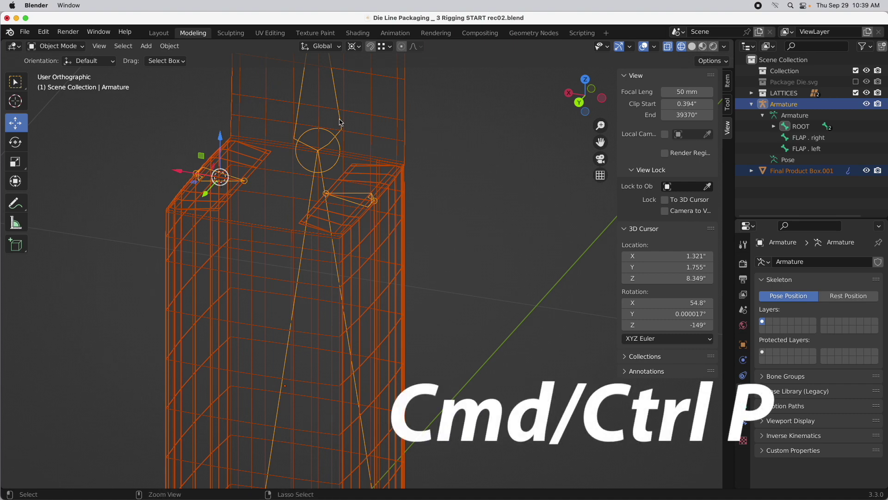
key(ctrl+p)
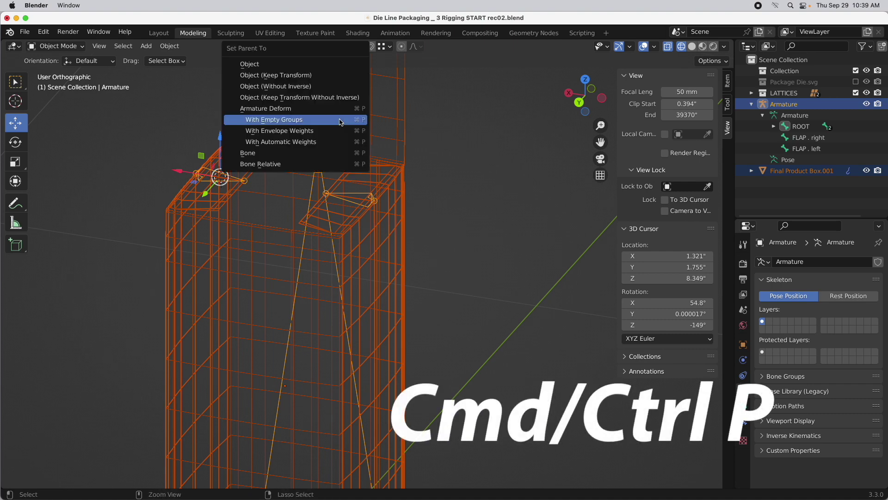
click(279, 121)
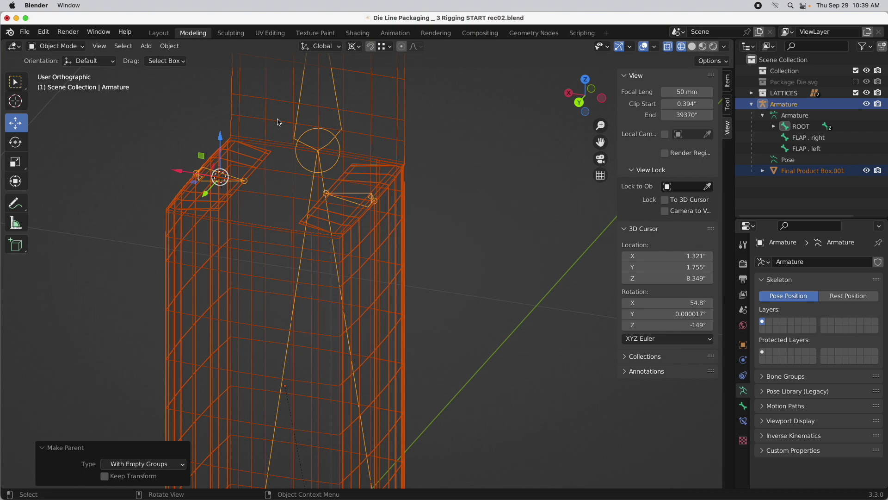
click(383, 247)
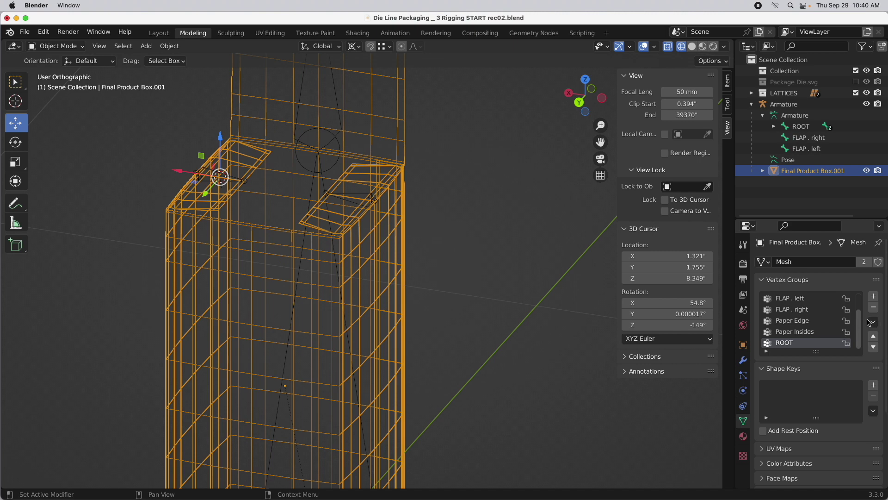
- Find the ROOT group in Final Product Box.001's Vertex Groups list, then reselect the armature
scroll(861, 312, up, 2)
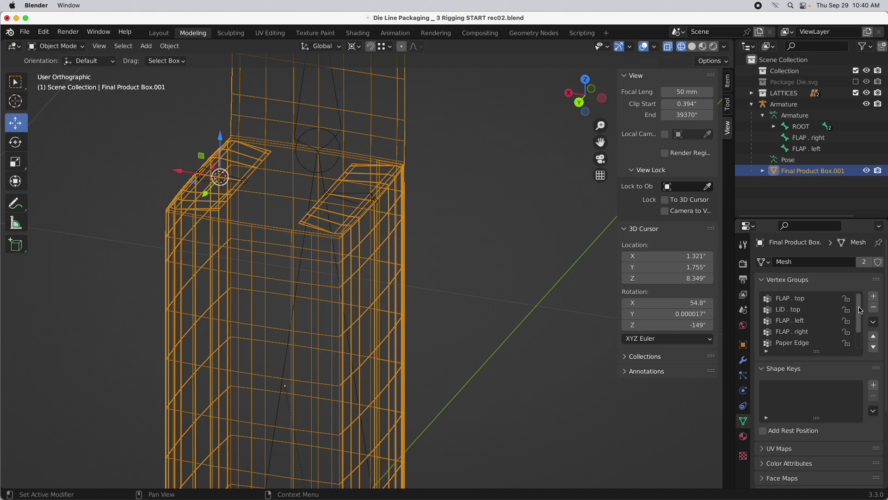
mouse_move(861, 310)
mouse_down()
mouse_move(860, 334)
mouse_move(858, 306)
mouse_move(859, 320)
mouse_up()
click(785, 343)
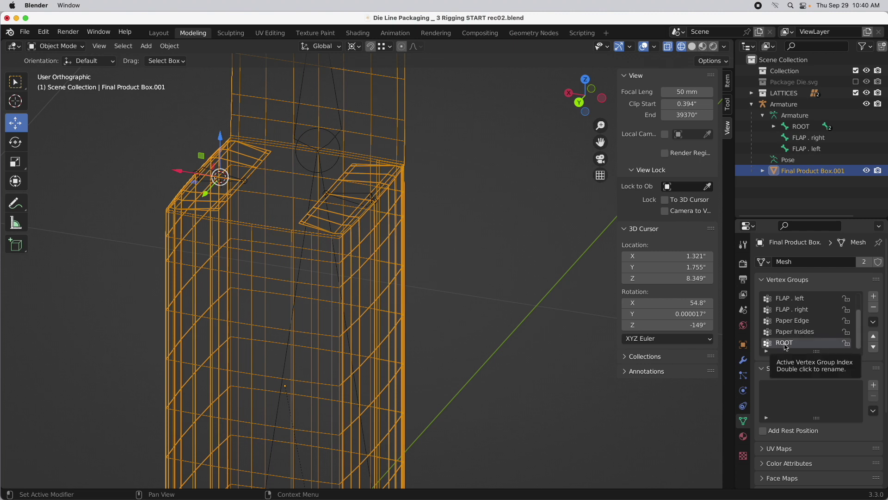
click(334, 164)
middle_drag(509, 173, 492, 321)
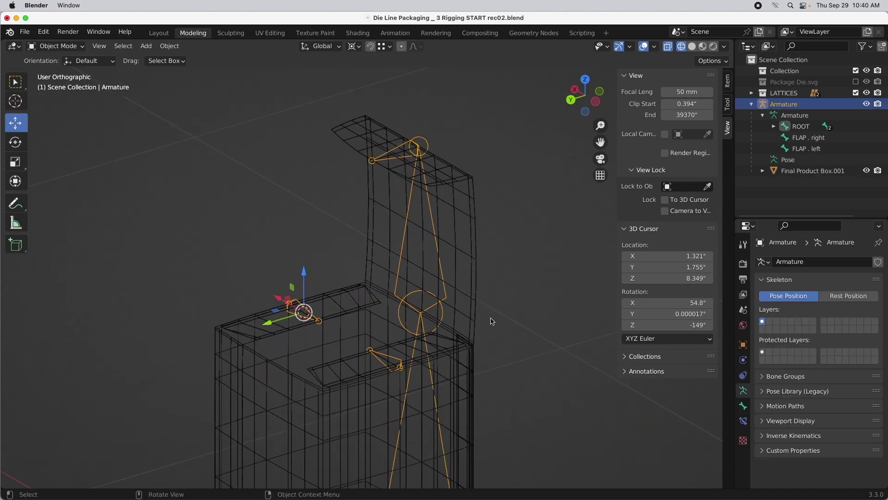
- Switch the armature to Pose Mode and select the LID . top bone with the Rotate tool
click(70, 46)
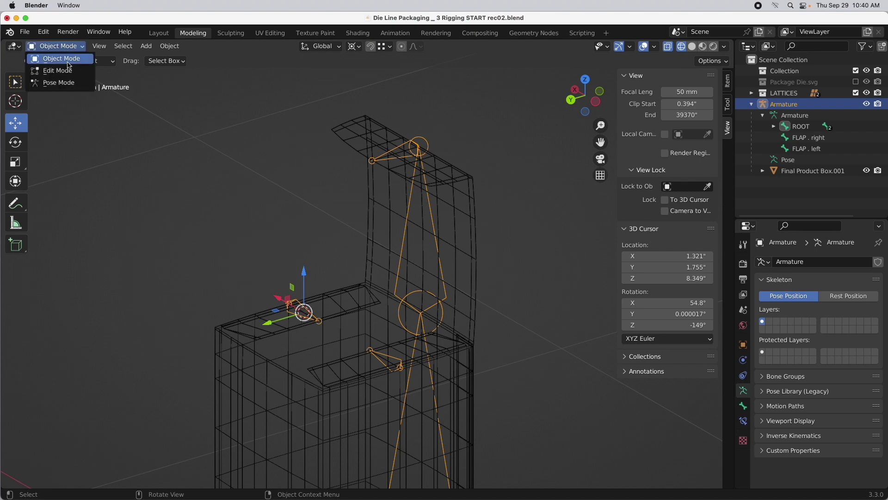
click(69, 83)
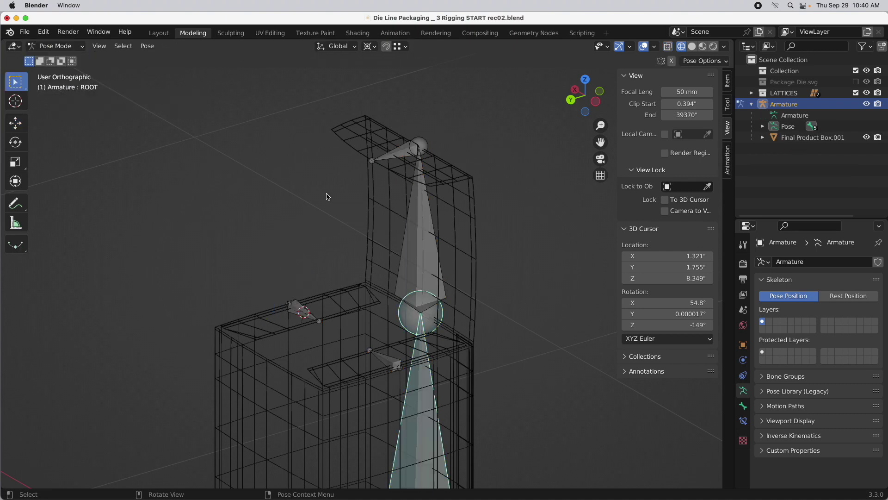
click(427, 254)
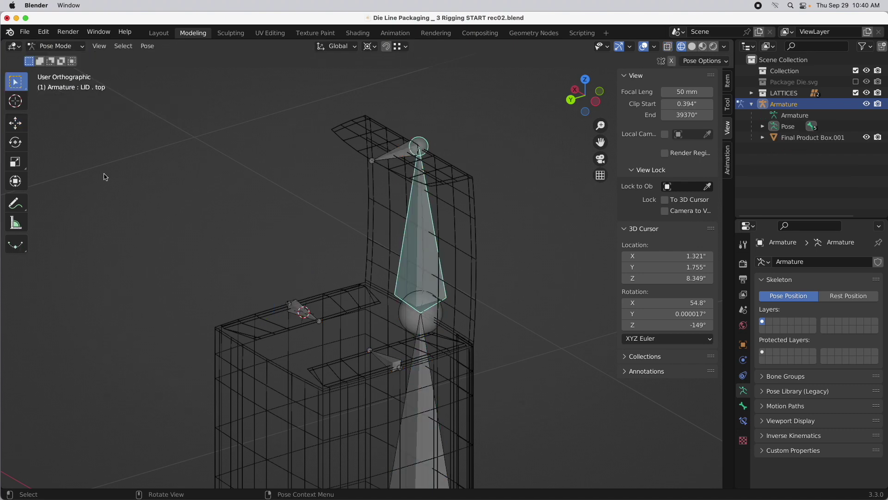
click(20, 143)
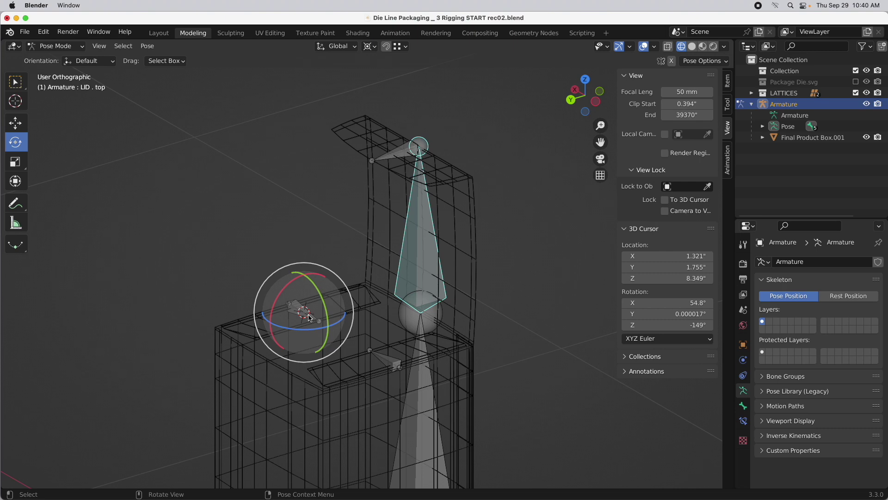
- Snap the 3D cursor to LID . top's base at Z 8.353" and rotate the lid about X
key(shift+s)
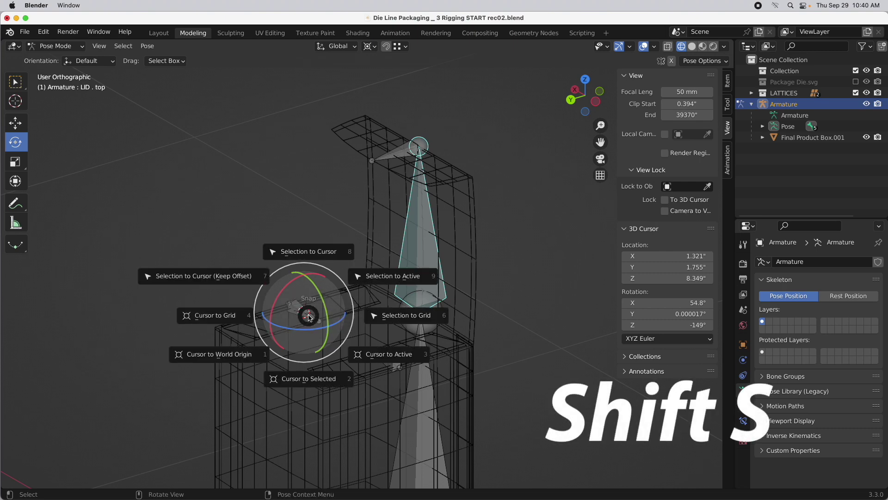
click(412, 361)
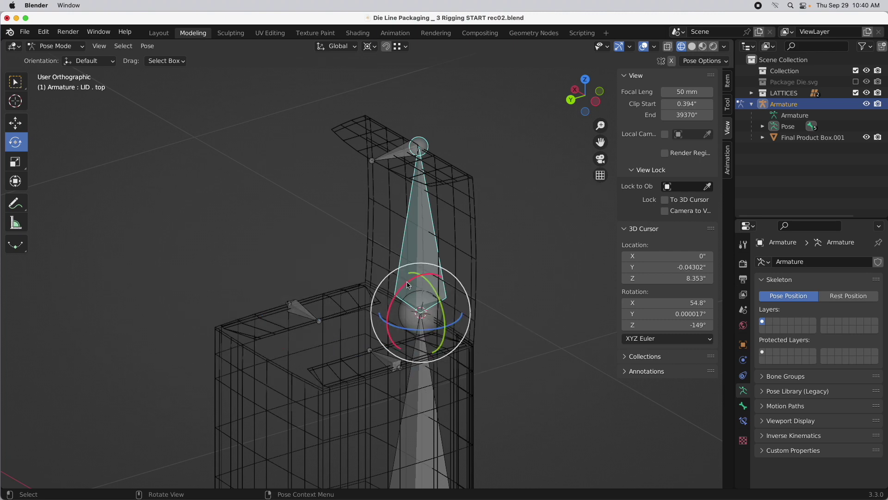
mouse_move(411, 285)
mouse_down()
mouse_move(419, 273)
mouse_move(436, 277)
mouse_move(412, 281)
mouse_up()
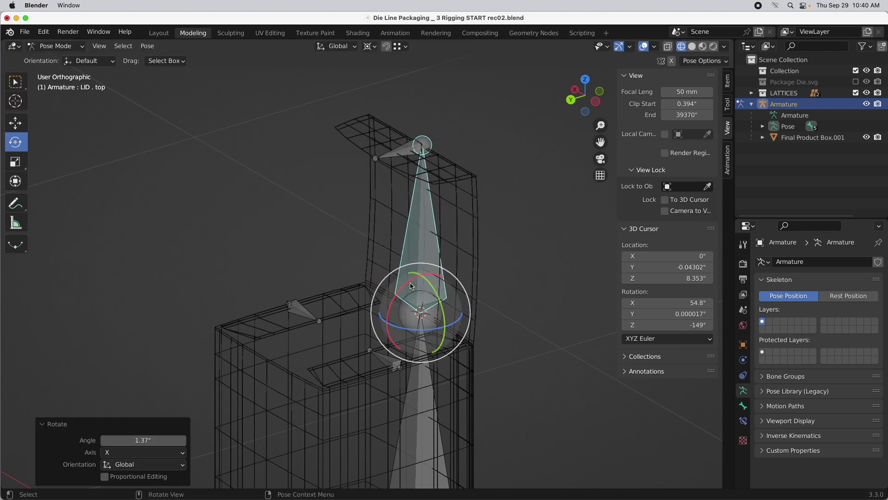
click(399, 153)
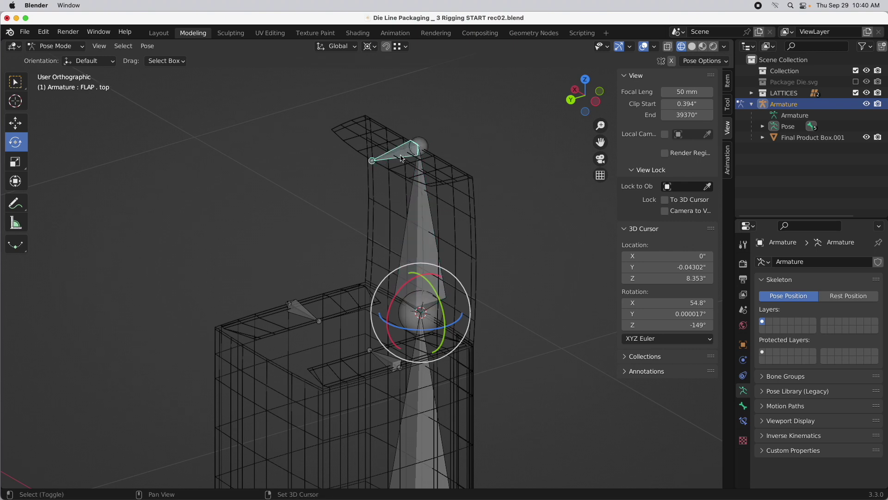
- Snap the 3D cursor to the FLAP . top bone, trial-rotate it about X, then undo
key(shift+s)
click(468, 194)
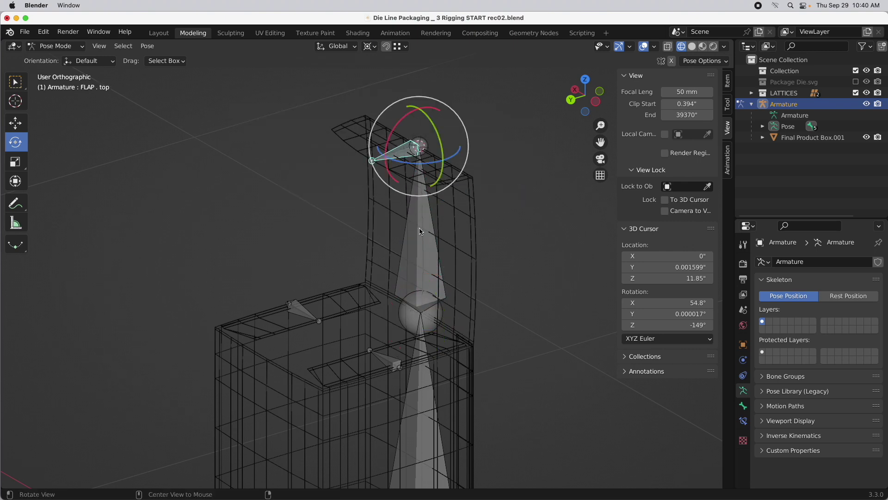
middle_drag(409, 235, 407, 231)
mouse_move(386, 143)
mouse_down()
mouse_move(391, 127)
mouse_move(380, 126)
mouse_up()
key(ctrl+z)
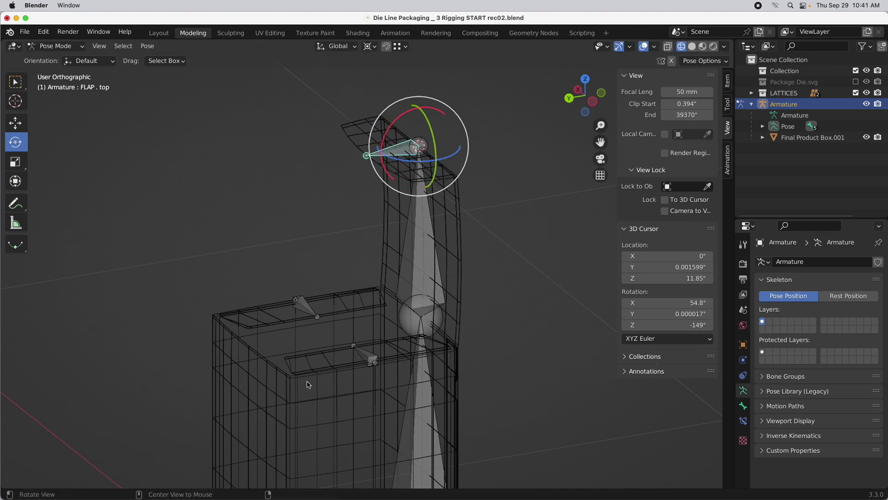
- Snap the cursor to the FLAP . right bone base (X -1.822", Y 1.755", Z 8.349") and swing that flap
middle_drag(309, 385, 383, 282)
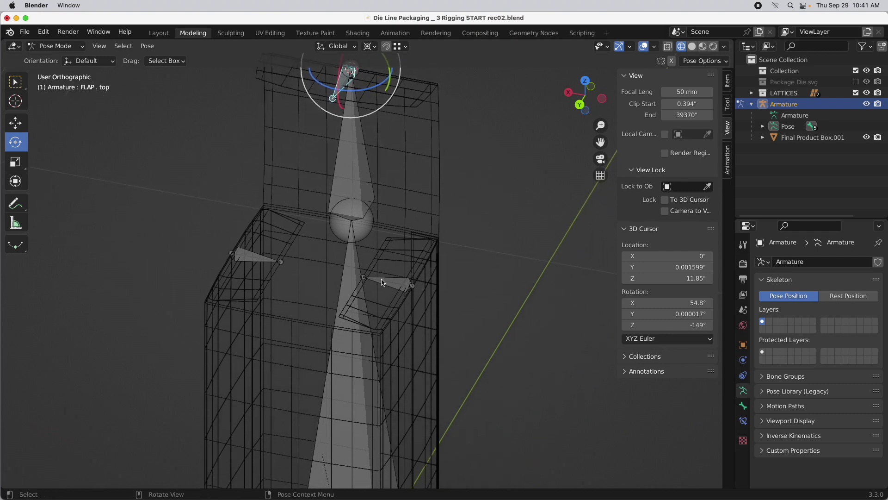
key(shift+s)
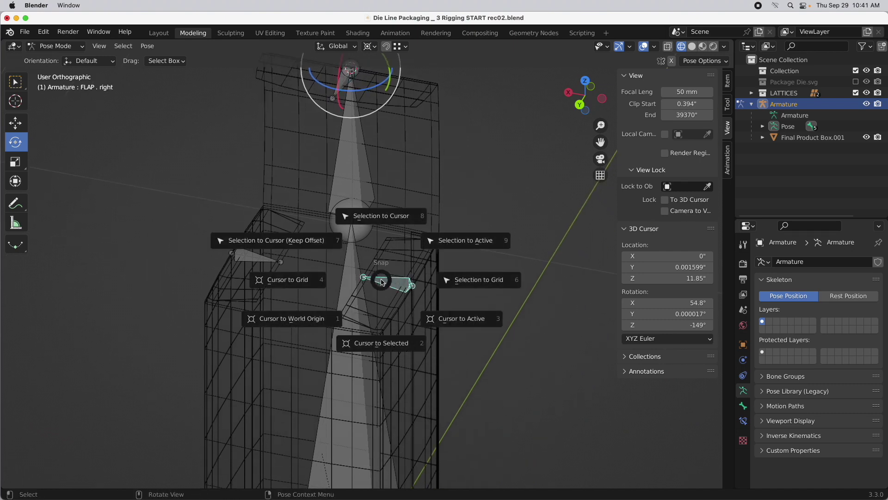
click(398, 296)
middle_drag(399, 296, 397, 256)
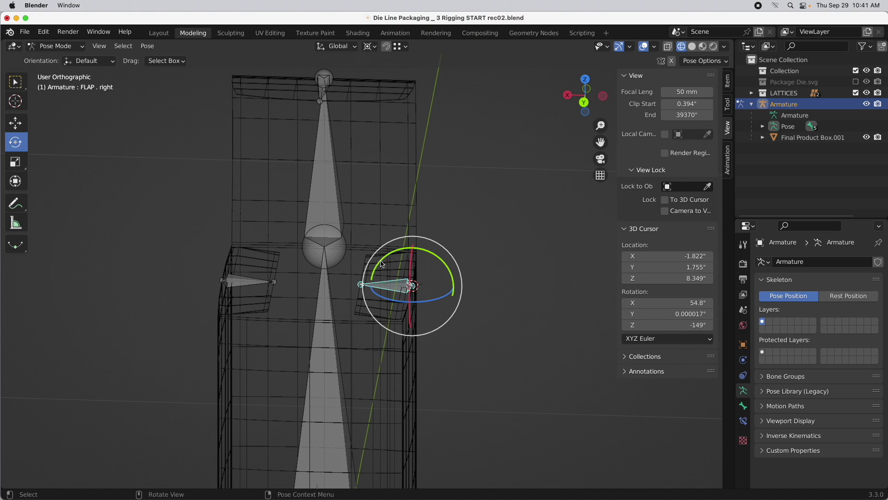
mouse_move(397, 256)
mouse_down()
mouse_move(446, 254)
mouse_move(466, 270)
mouse_move(443, 239)
mouse_move(397, 232)
mouse_move(407, 267)
mouse_up()
middle_drag(408, 267, 405, 333)
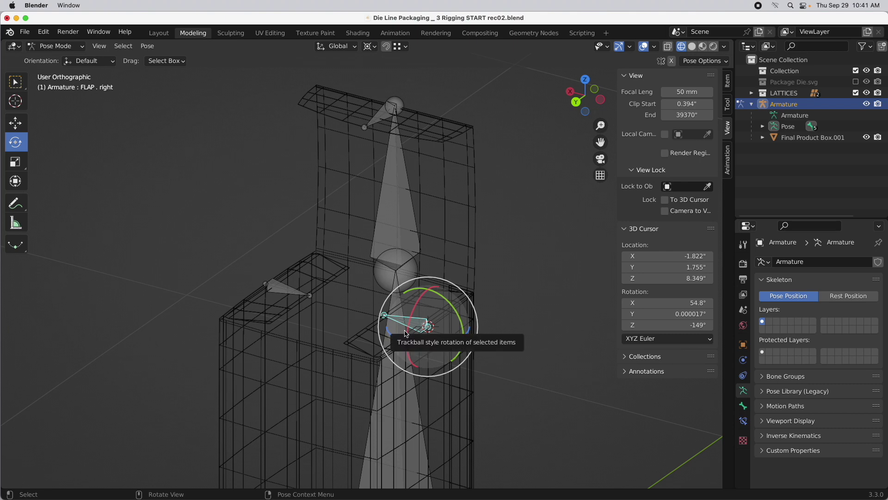